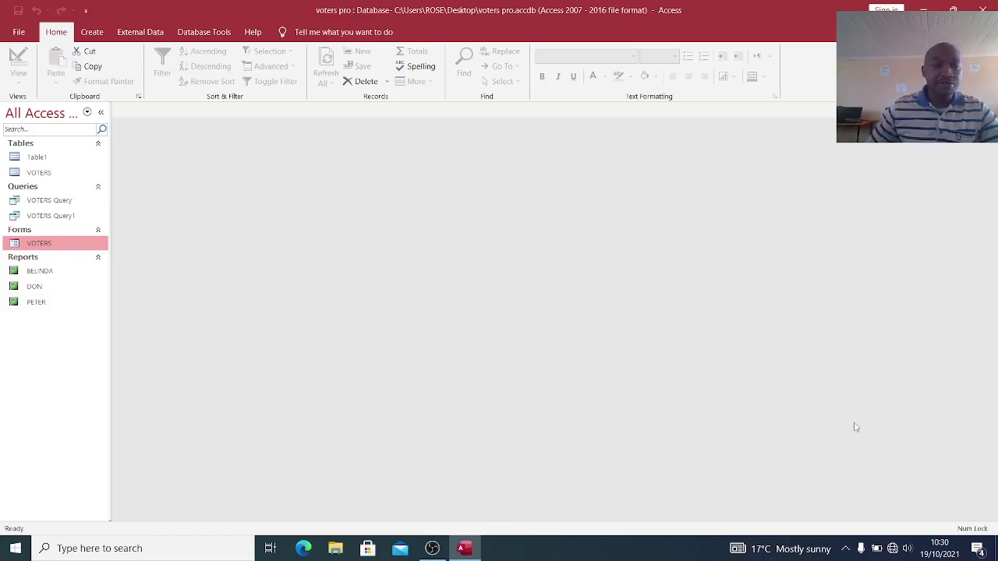
# - Switch the ribbon to the Create tab to show the table, query, form and report commands
pyautogui.click(100, 33)
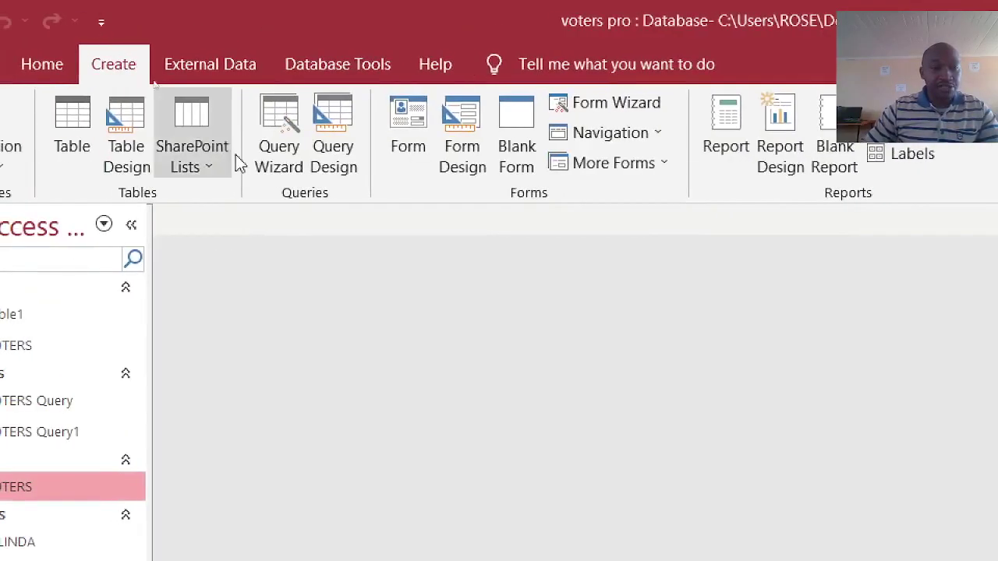
# - Start a new table design with CustomerID as an AutoNumber primary key
pyautogui.click(168, 136)
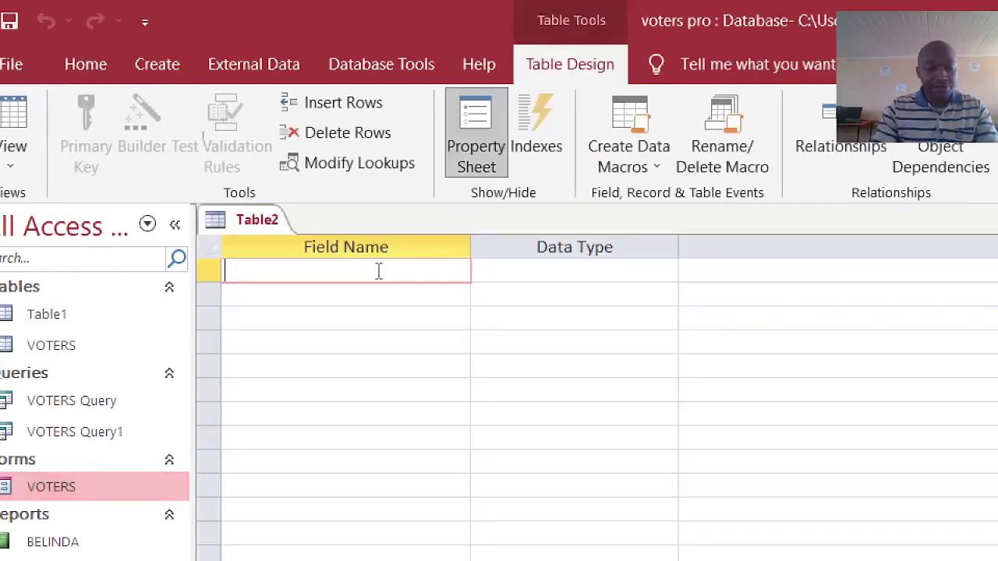
pyautogui.write('Cl')
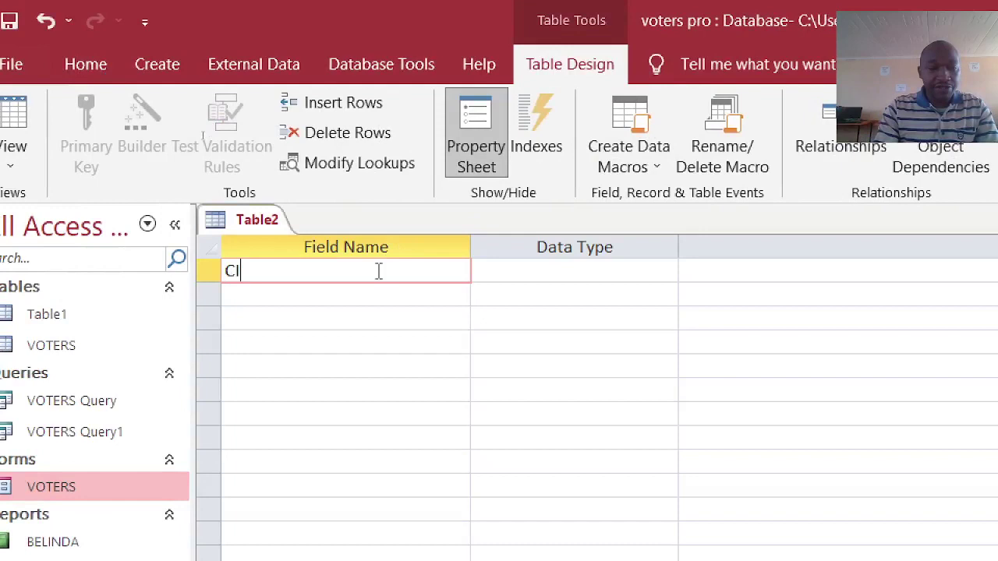
pyautogui.press('BackSpace')
pyautogui.write('ustp,')
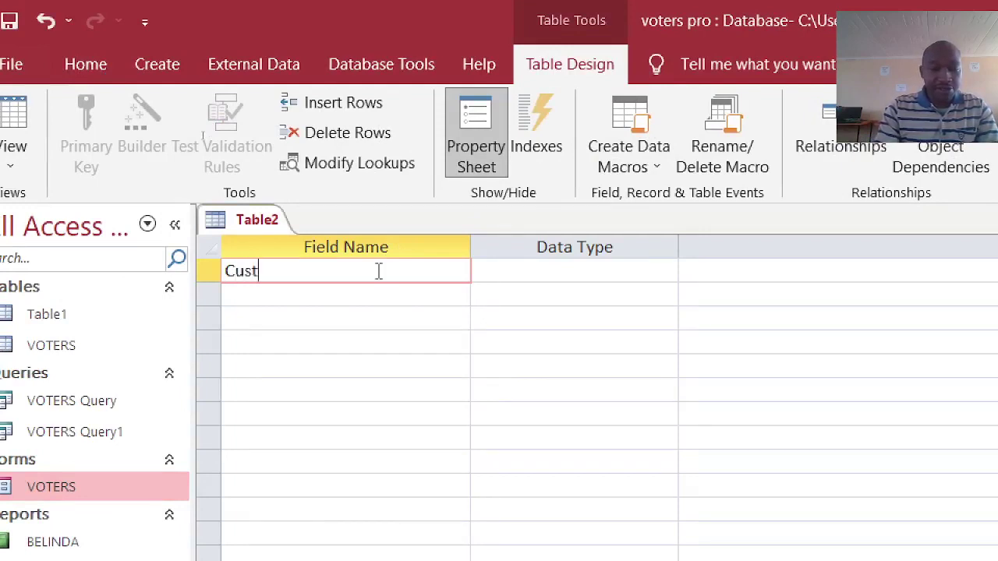
pyautogui.press('BackSpace')
pyautogui.press('BackSpace')
pyautogui.write('o')
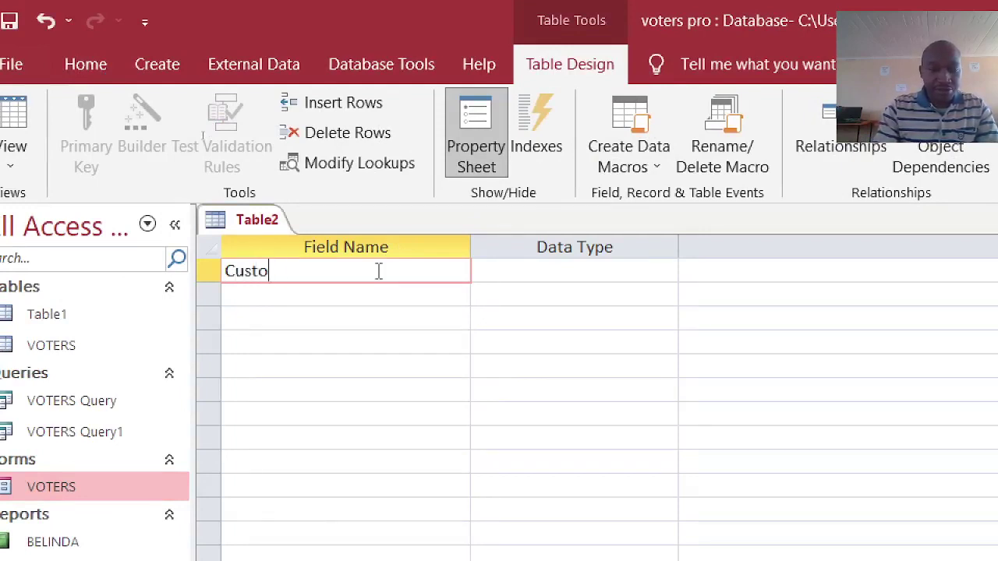
pyautogui.write('merID')
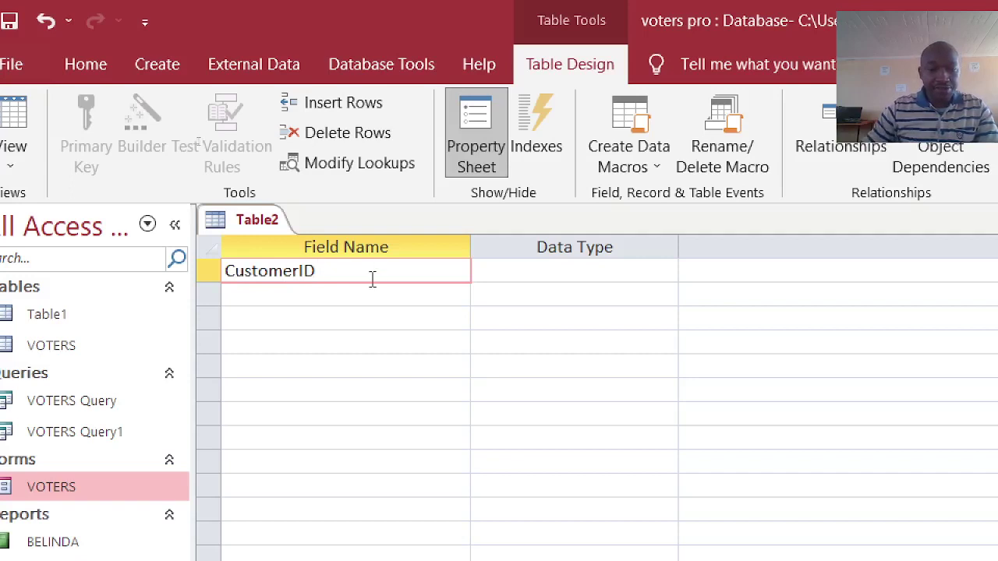
pyautogui.click(557, 282)
pyautogui.write('a')
pyautogui.click(326, 290)
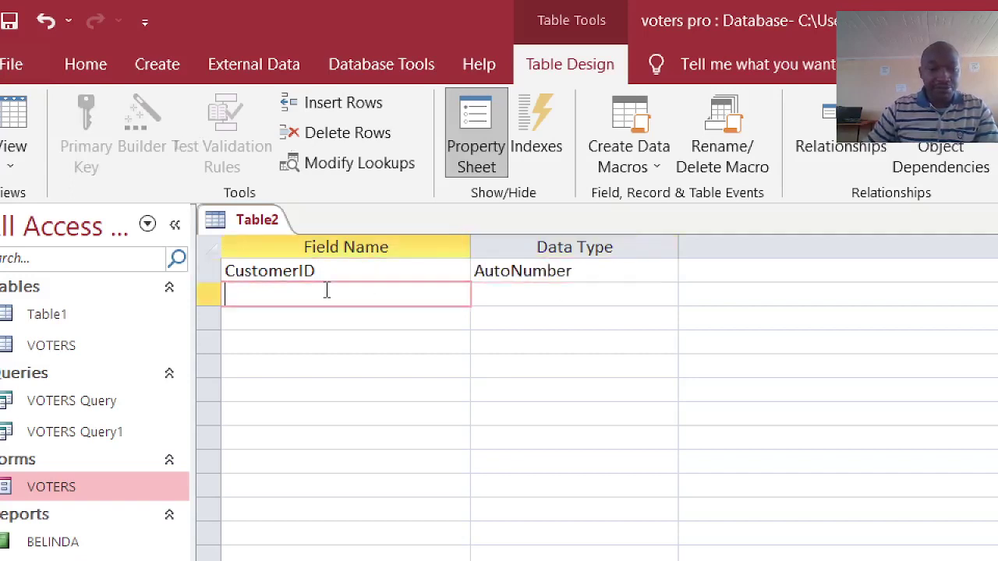
pyautogui.rightClick(335, 270)
pyautogui.click(367, 287)
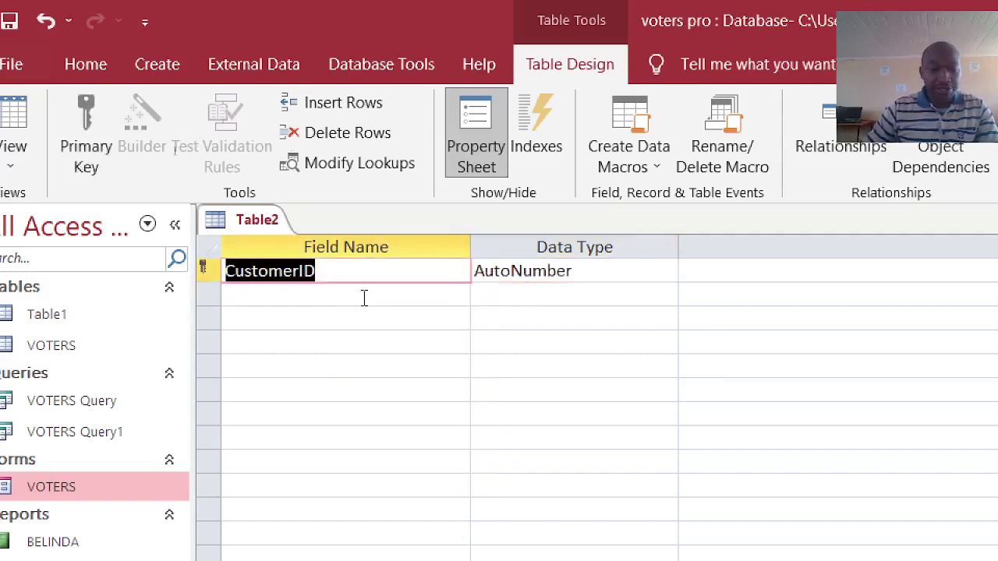
# - Add the CustomerName and Product fields, keeping Product as Short Text
pyautogui.click(318, 302)
pyautogui.write('CU')
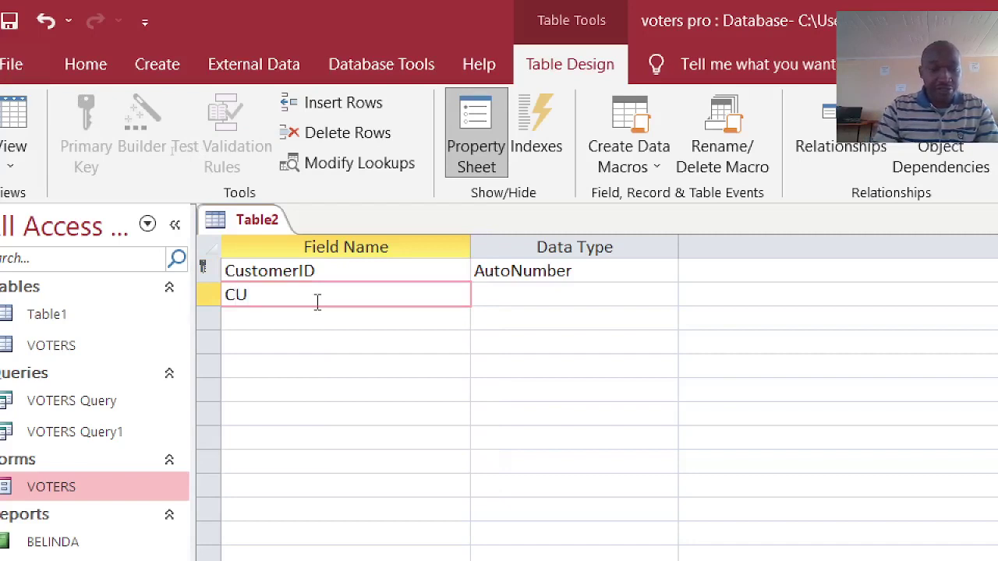
pyautogui.press('BackSpace')
pyautogui.write('ustom')
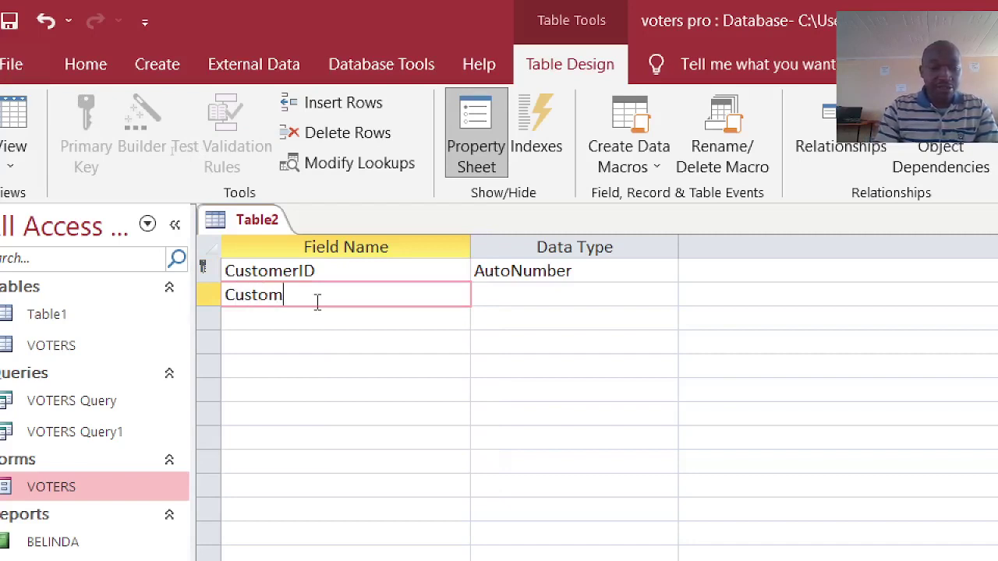
pyautogui.write('erName')
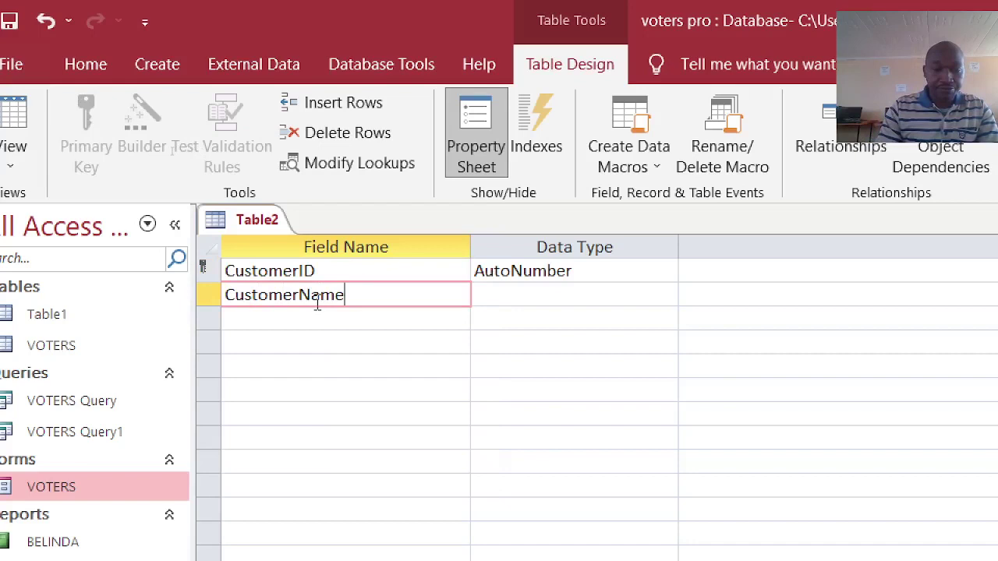
pyautogui.press('Down')
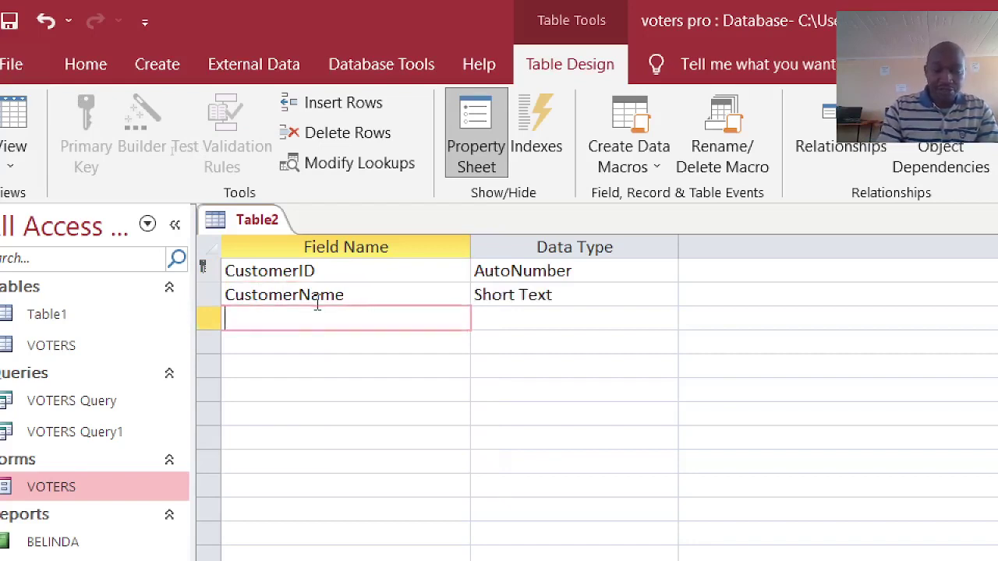
pyautogui.write('Product')
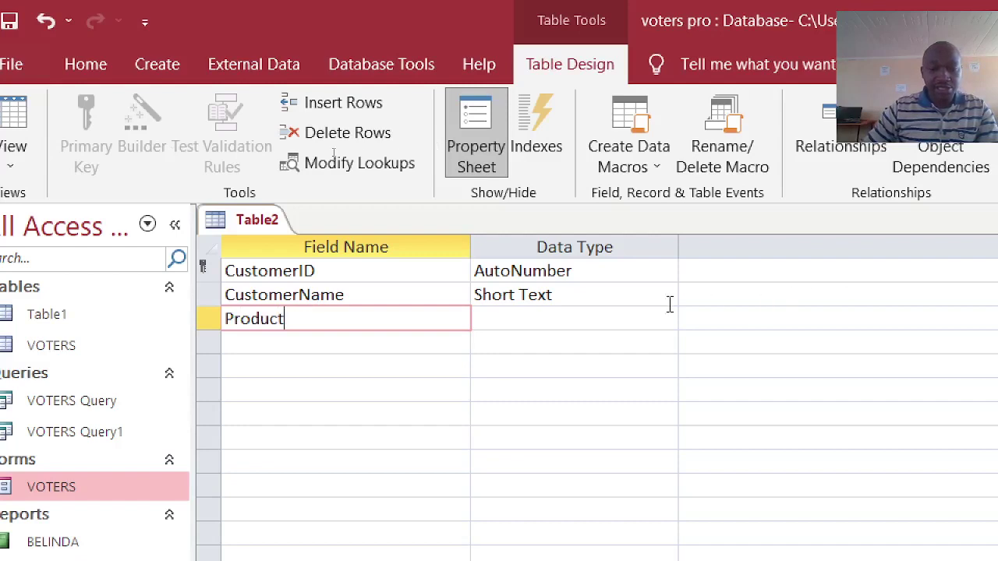
pyautogui.click(556, 309)
# - Add the QTY, Price and AMOUNT field names below Product
pyautogui.click(265, 345)
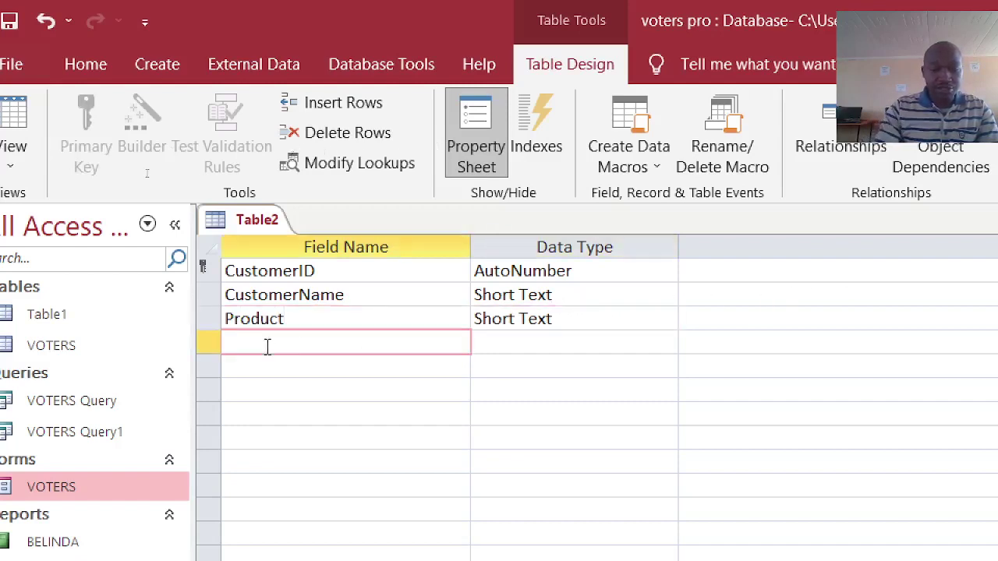
pyautogui.write('q')
pyautogui.press('BackSpace')
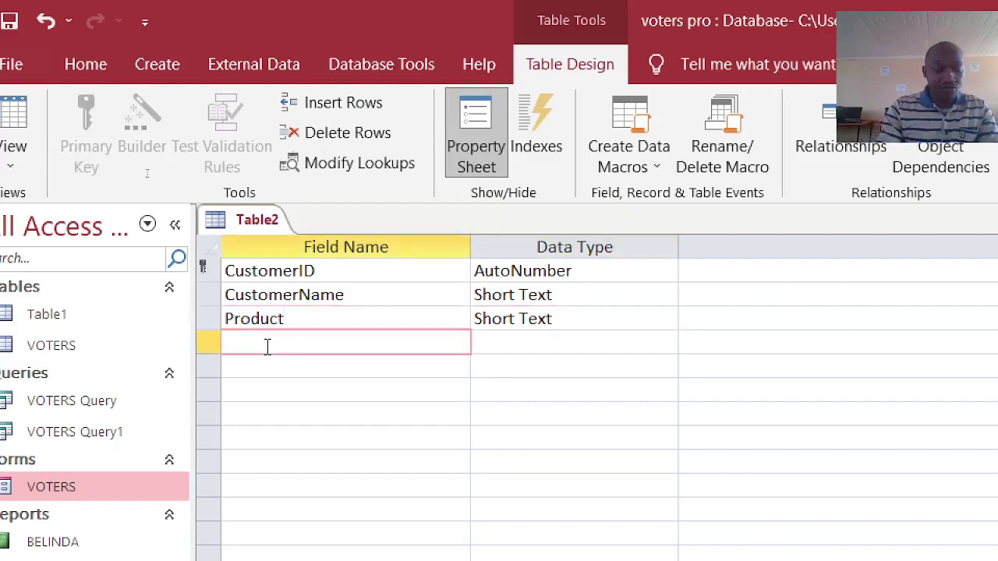
pyautogui.write('QTY')
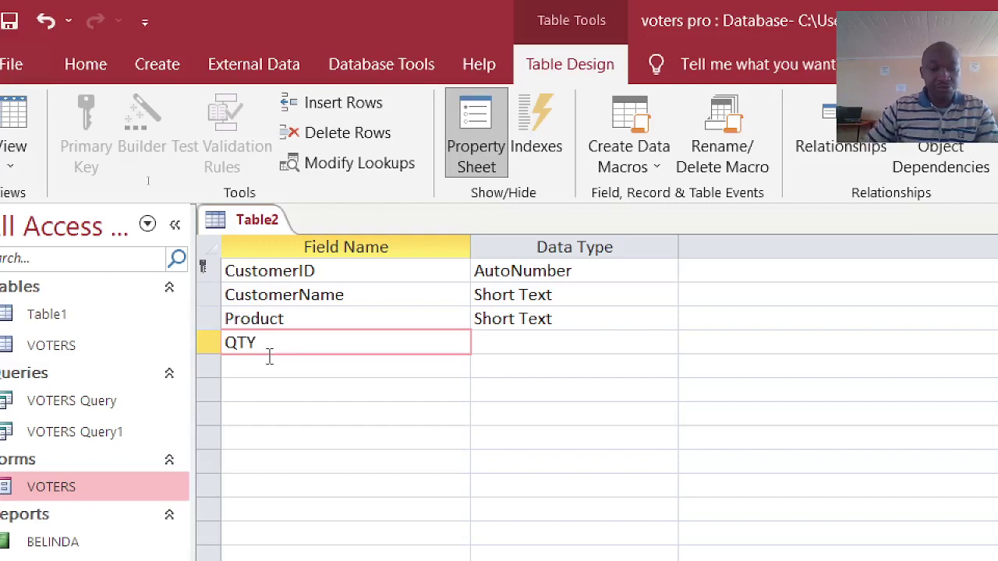
pyautogui.click(269, 367)
pyautogui.write('A')
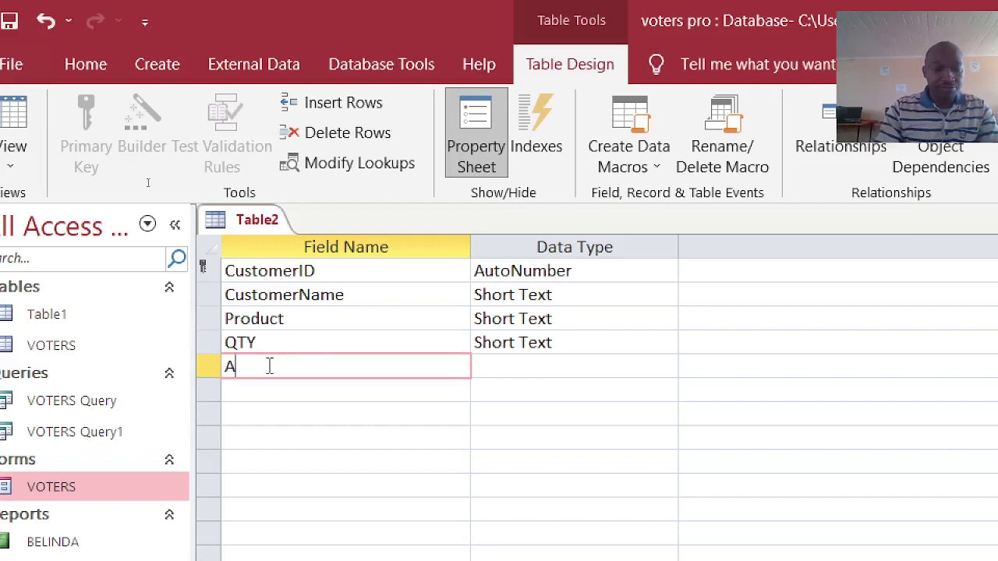
pyautogui.press('BackSpace')
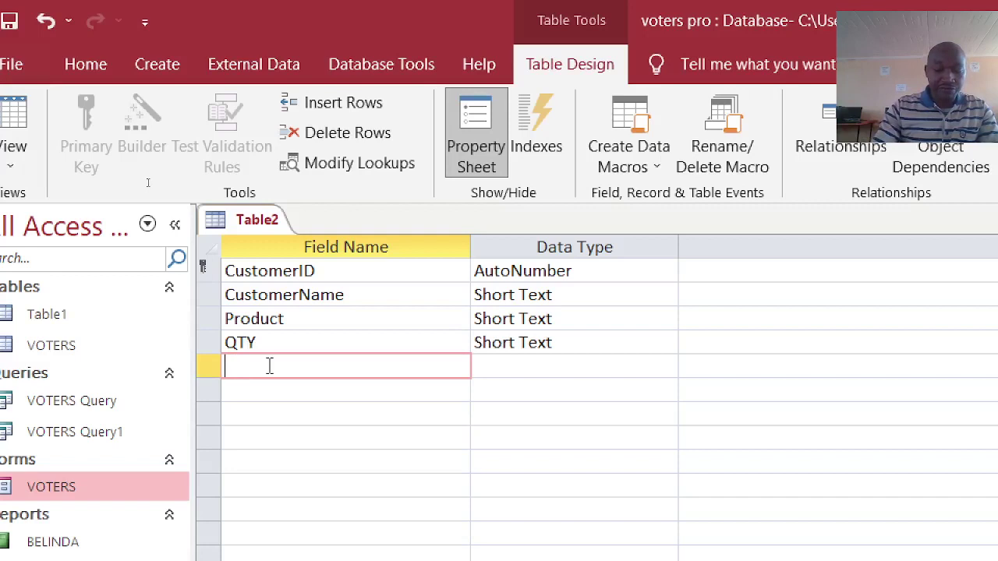
pyautogui.write('Price')
pyautogui.press('Down')
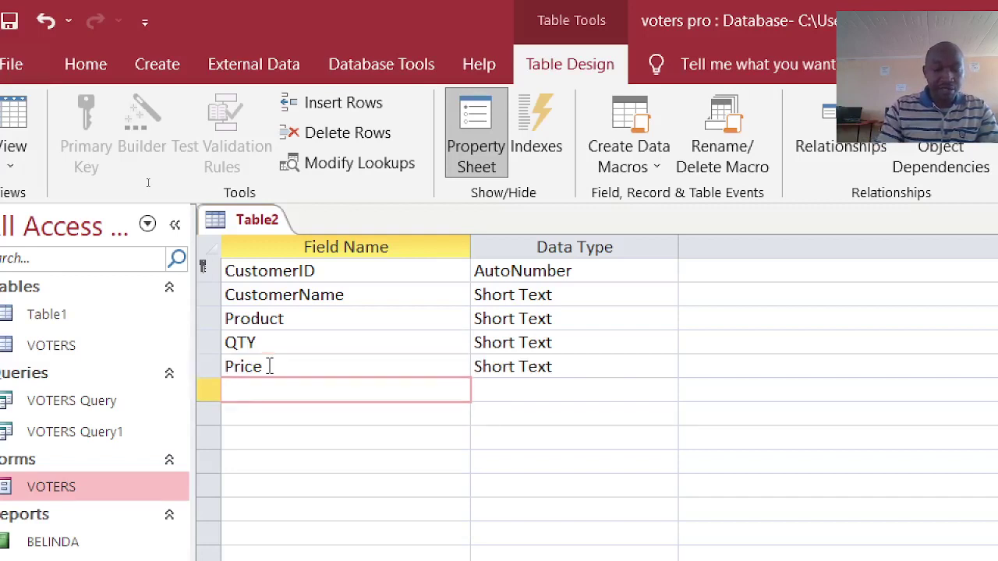
pyautogui.write('a')
pyautogui.press('BackSpace')
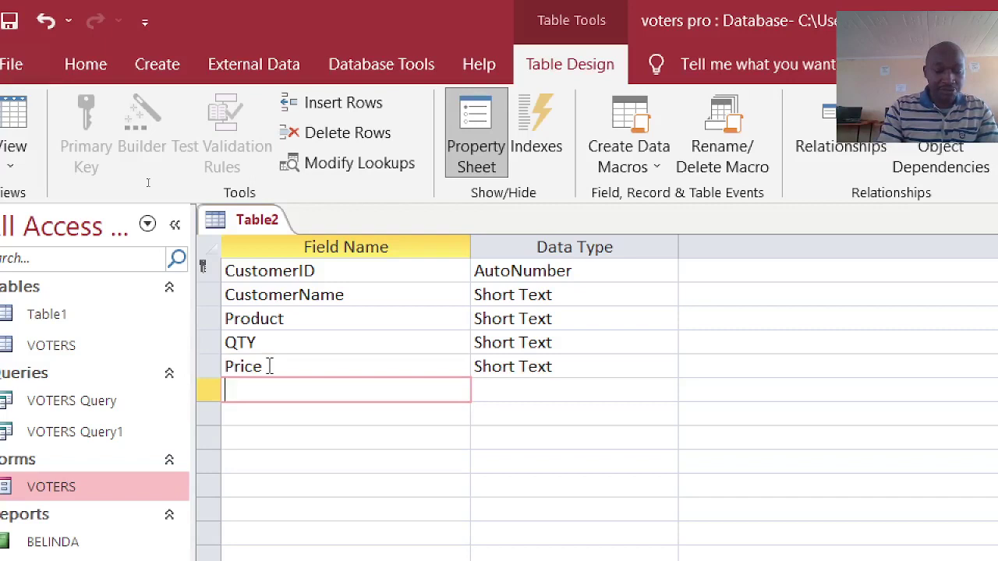
pyautogui.write('AMO')
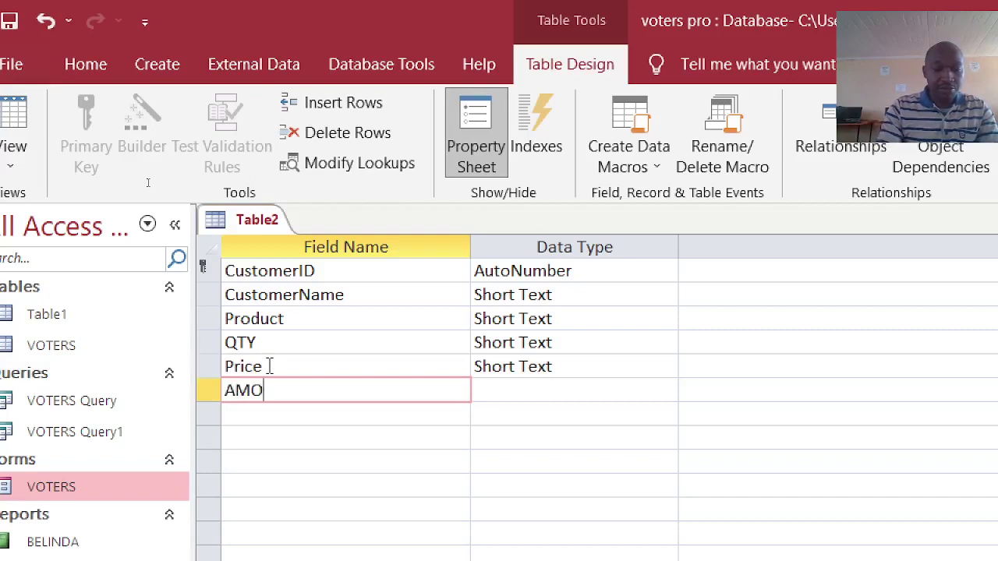
pyautogui.write('UNT')
# - Set QTY's data type to Number, and Price and AMOUNT to Currency
pyautogui.click(574, 382)
pyautogui.write('ln')
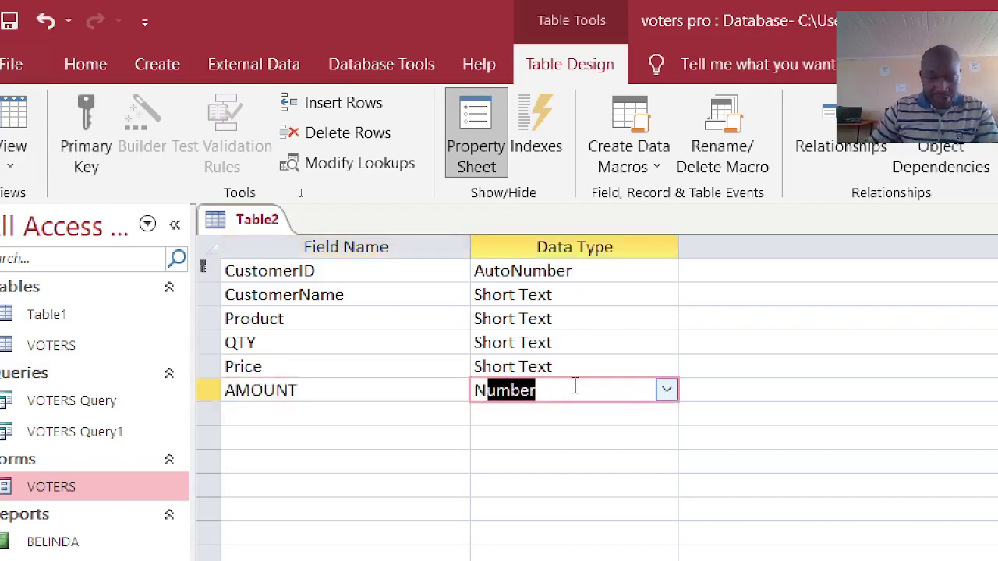
pyautogui.doubleClick(586, 366)
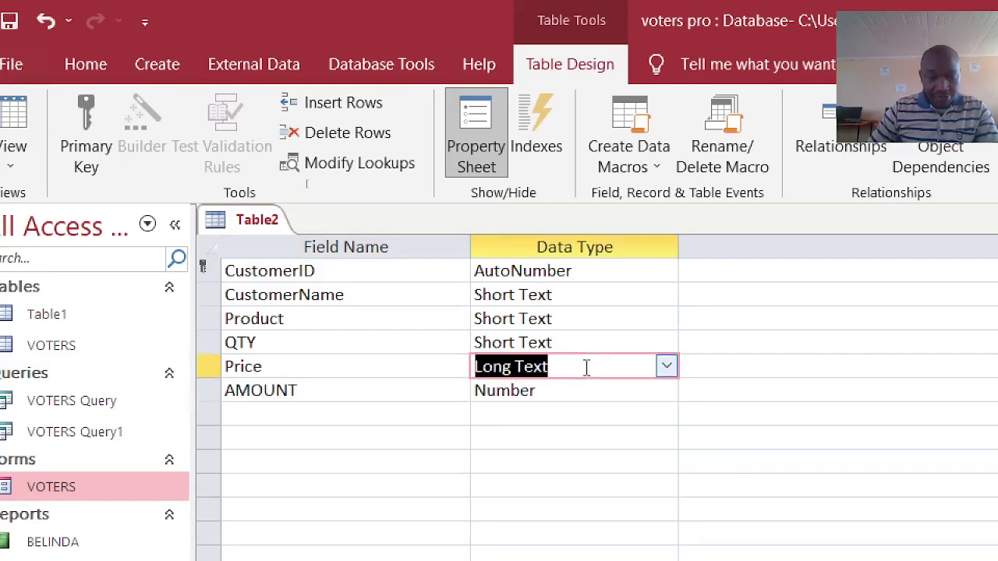
pyautogui.write('cy')
pyautogui.doubleClick(584, 342)
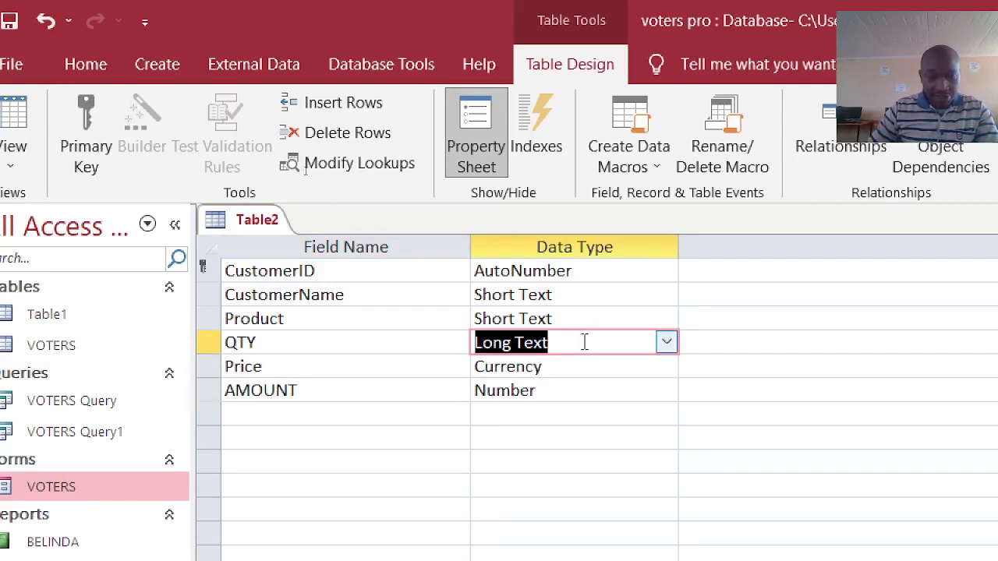
pyautogui.write('n')
pyautogui.doubleClick(567, 391)
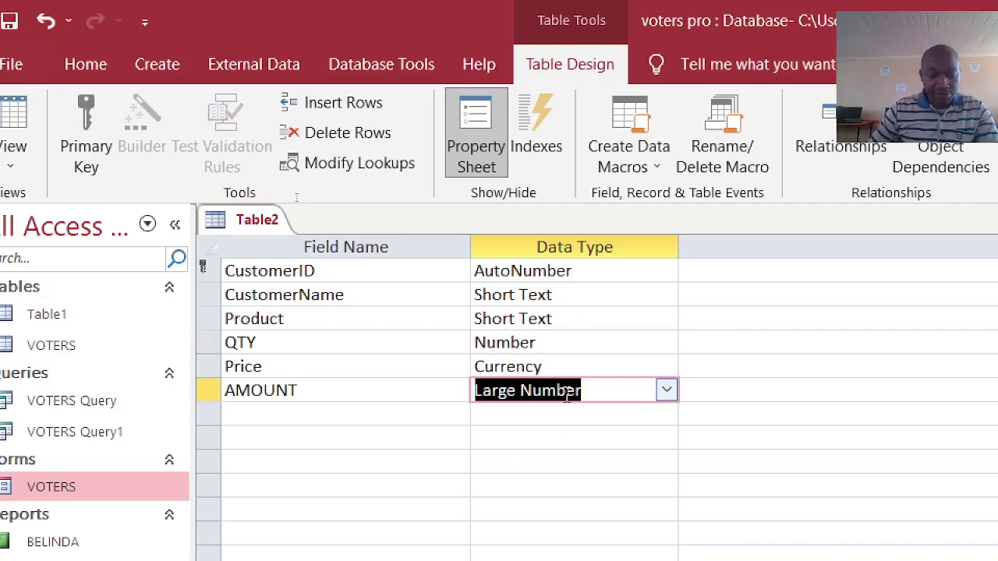
pyautogui.write('cy')
pyautogui.click(523, 454)
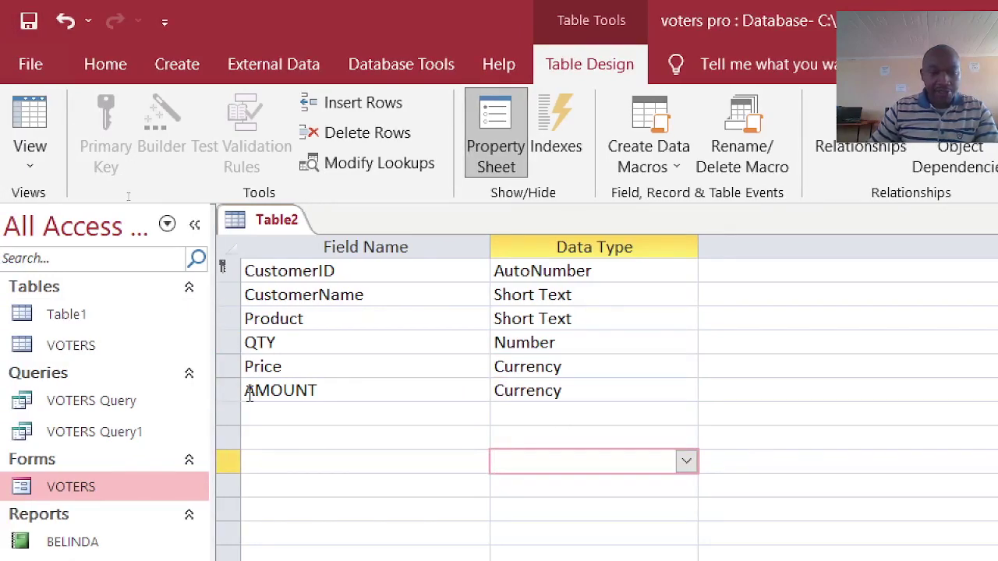
# - Save the new table as CUSTOMERS
pyautogui.hotkey('ctrl', 's')
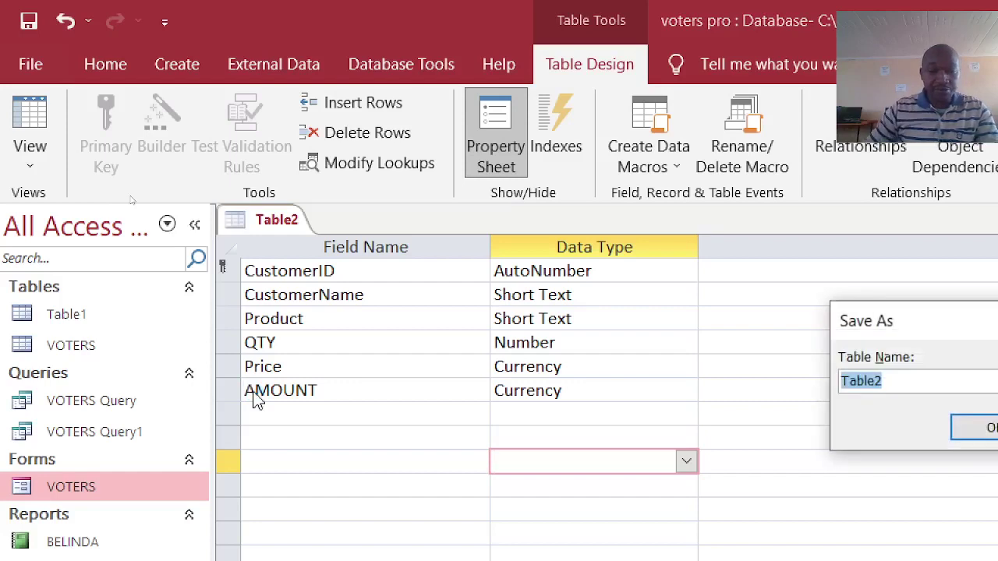
pyautogui.write('CUSTOMERS')
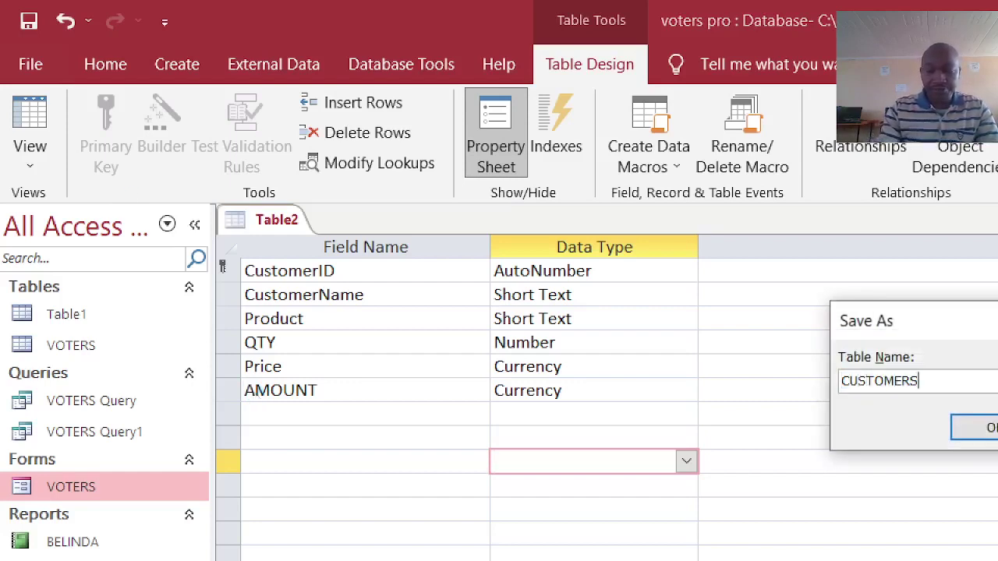
pyautogui.press('Return')
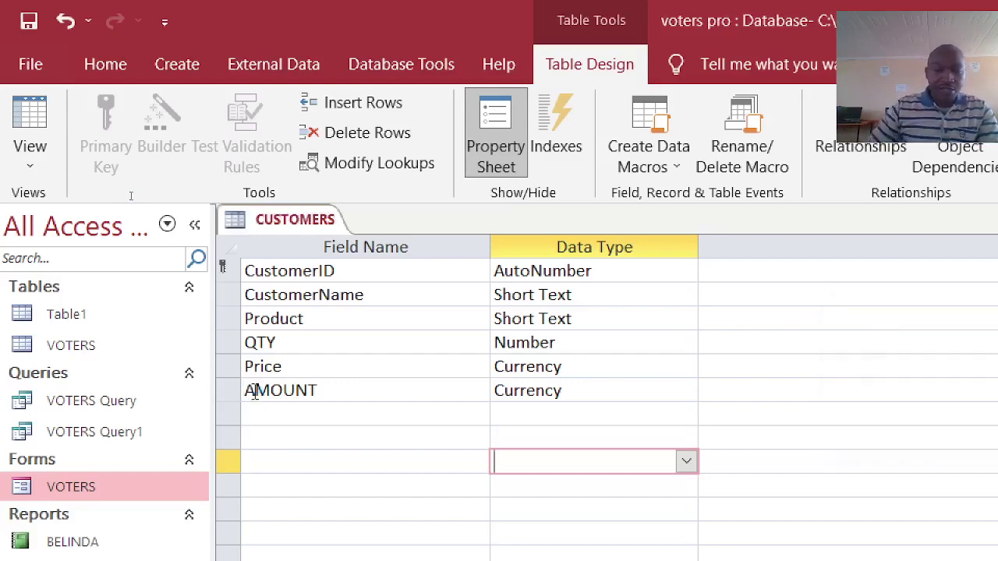
# - Check CUSTOMERS in Datasheet view, close it and return to the Create tab
pyautogui.click(29, 129)
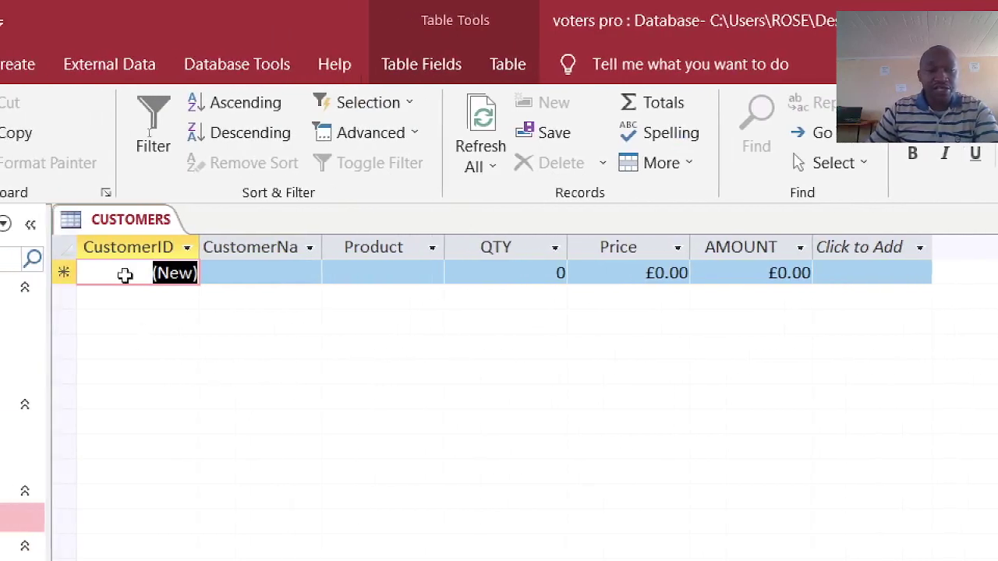
pyautogui.rightClick(103, 226)
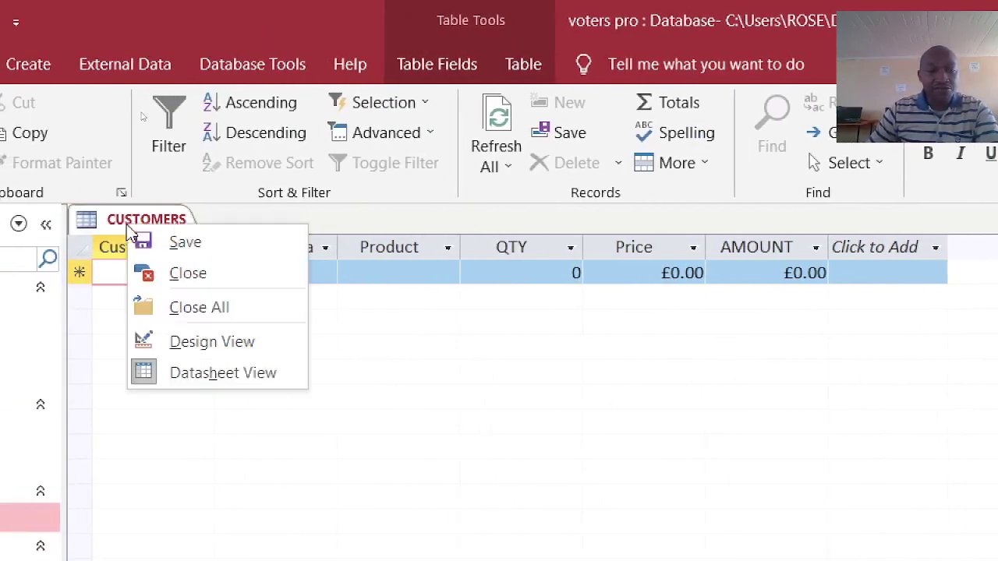
pyautogui.click(182, 278)
pyautogui.click(127, 76)
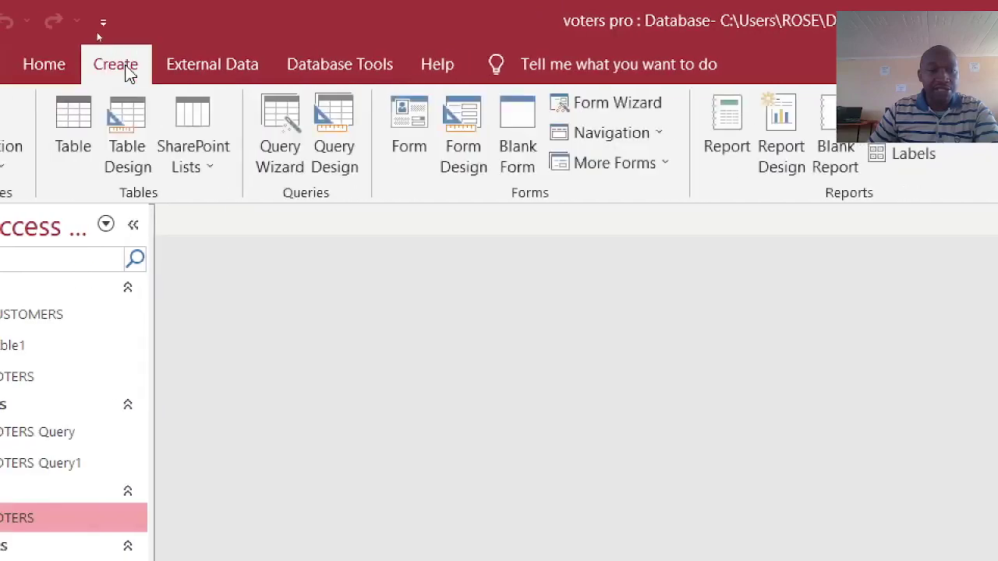
# - In the Form Wizard, pick Table: CUSTOMERS and add all six fields
pyautogui.click(631, 103)
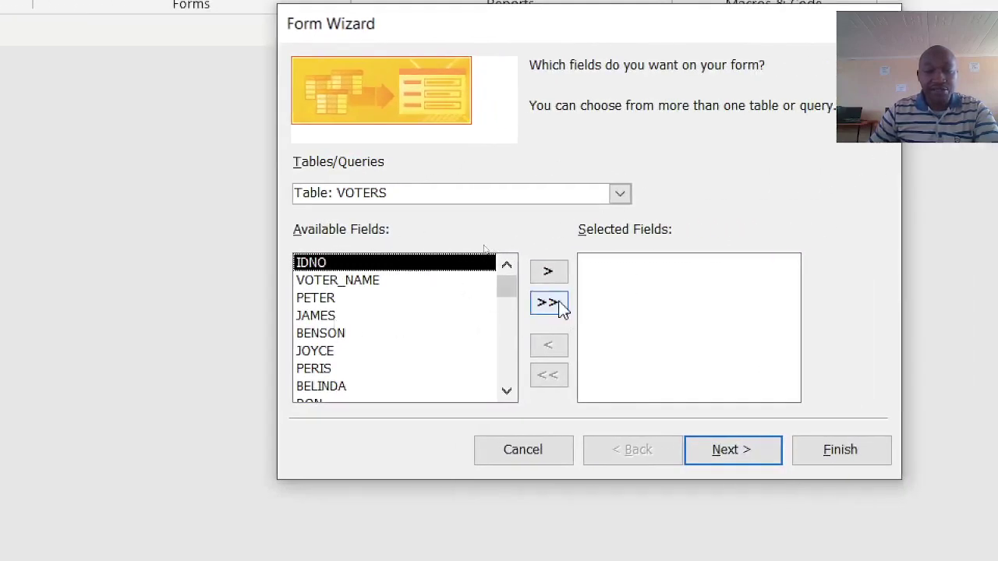
pyautogui.click(620, 193)
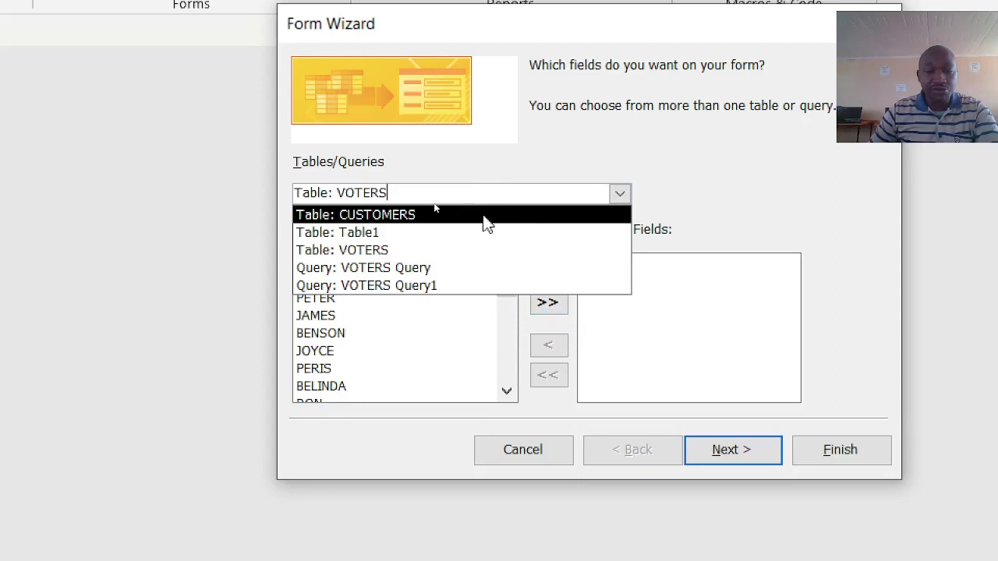
pyautogui.click(457, 218)
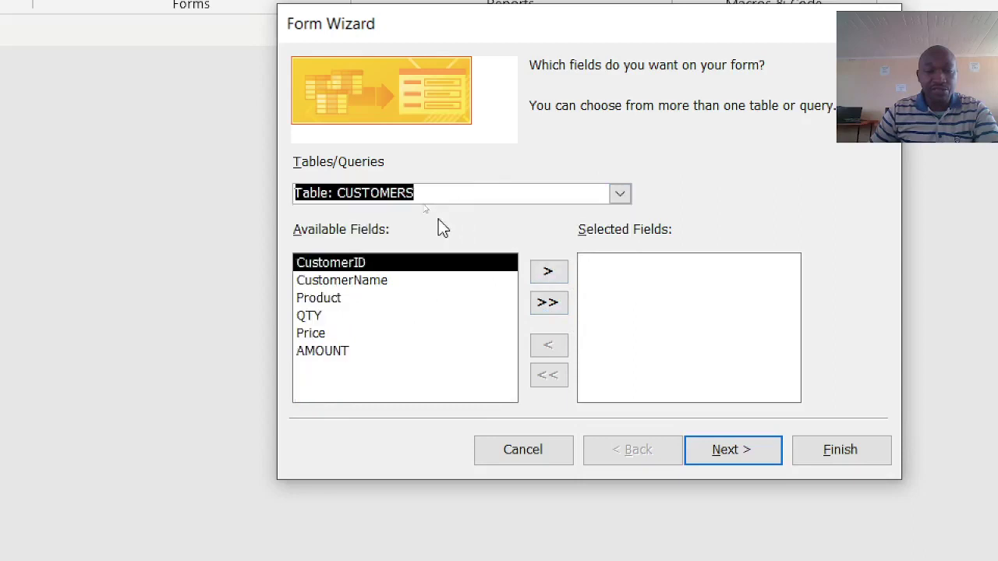
pyautogui.click(548, 303)
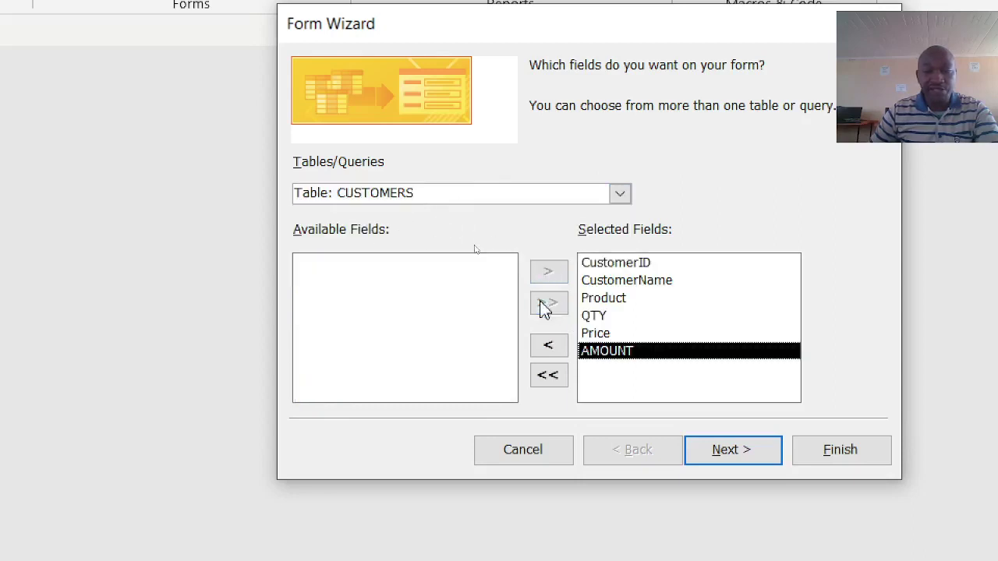
pyautogui.click(747, 460)
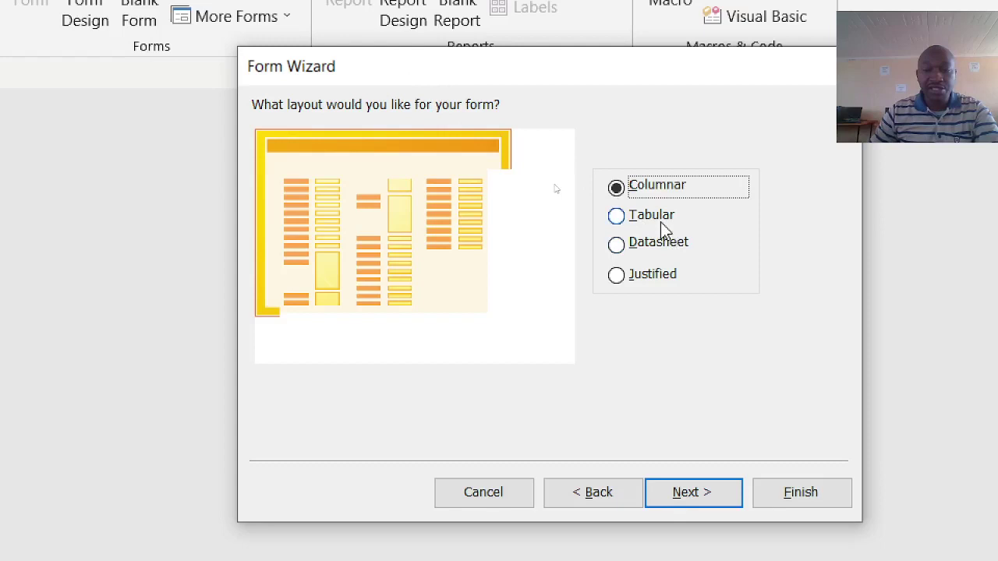
# - Choose the Tabular layout and continue to the form title step
pyautogui.click(617, 218)
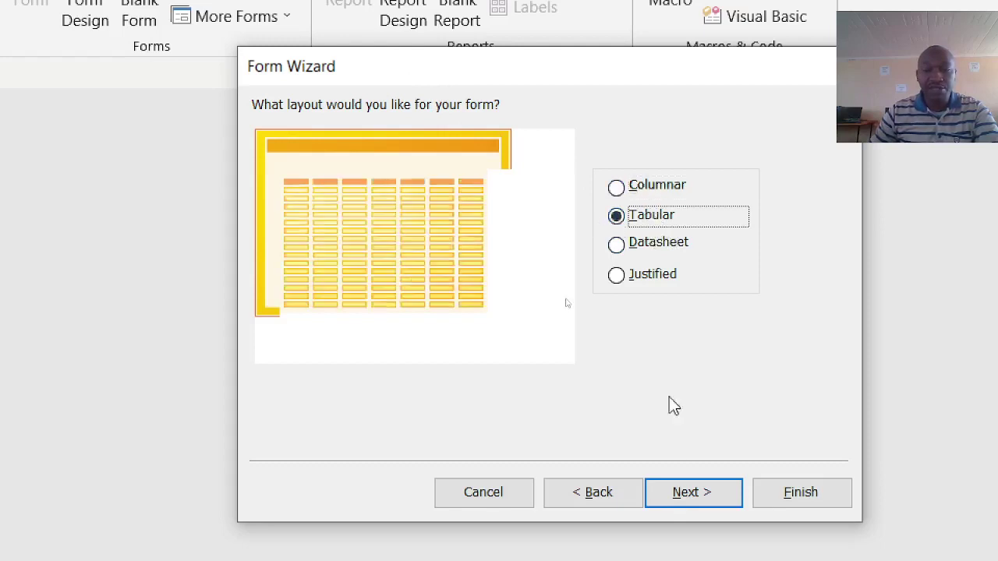
pyautogui.click(706, 496)
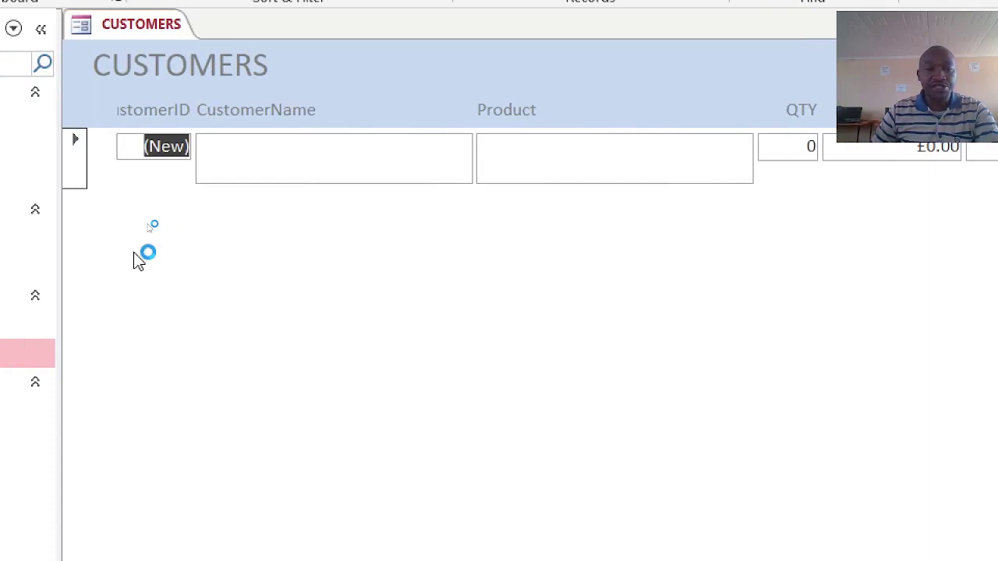
# - Enter the first record: a customer name, Product TEA and QTY 4
pyautogui.click(215, 170)
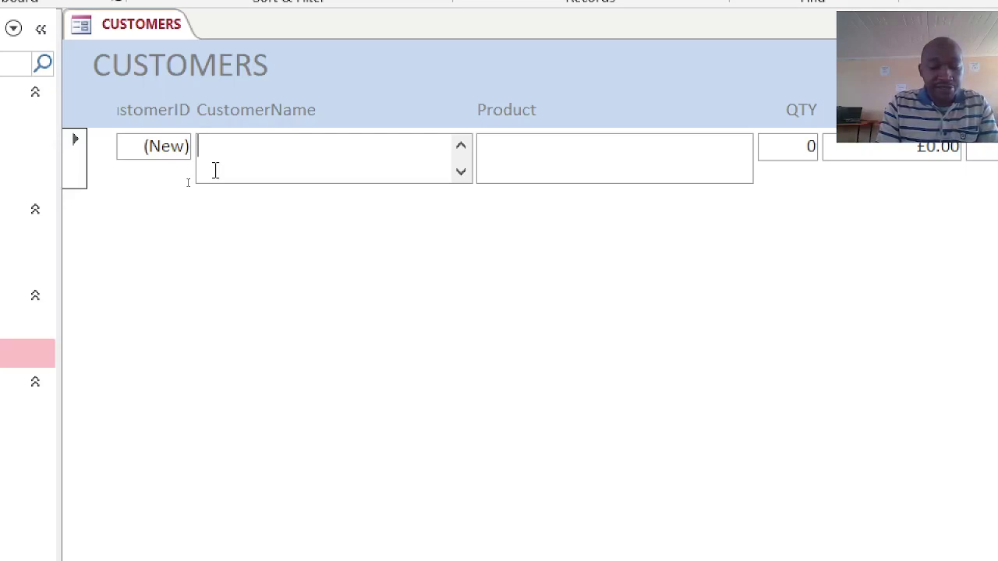
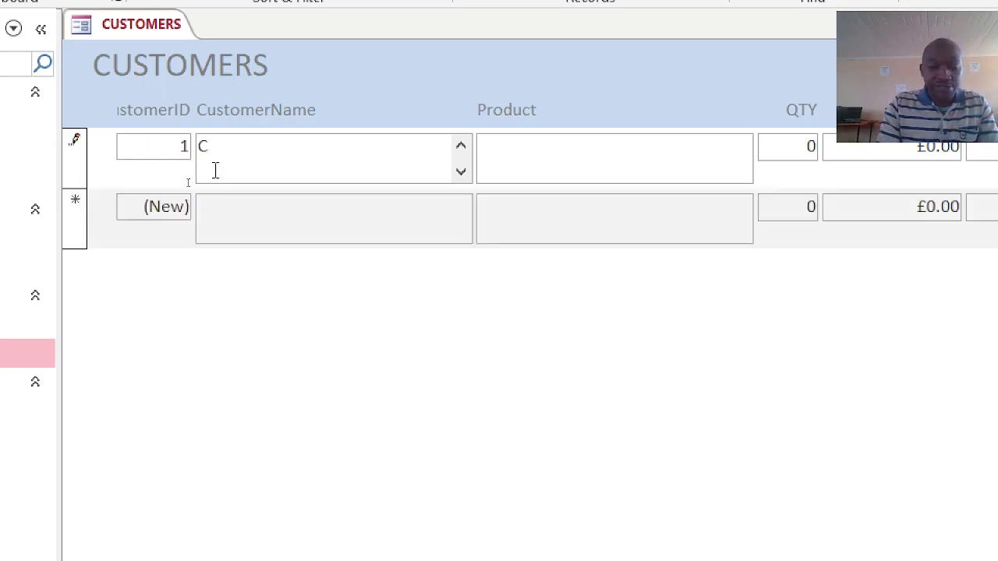
pyautogui.press('Tab')
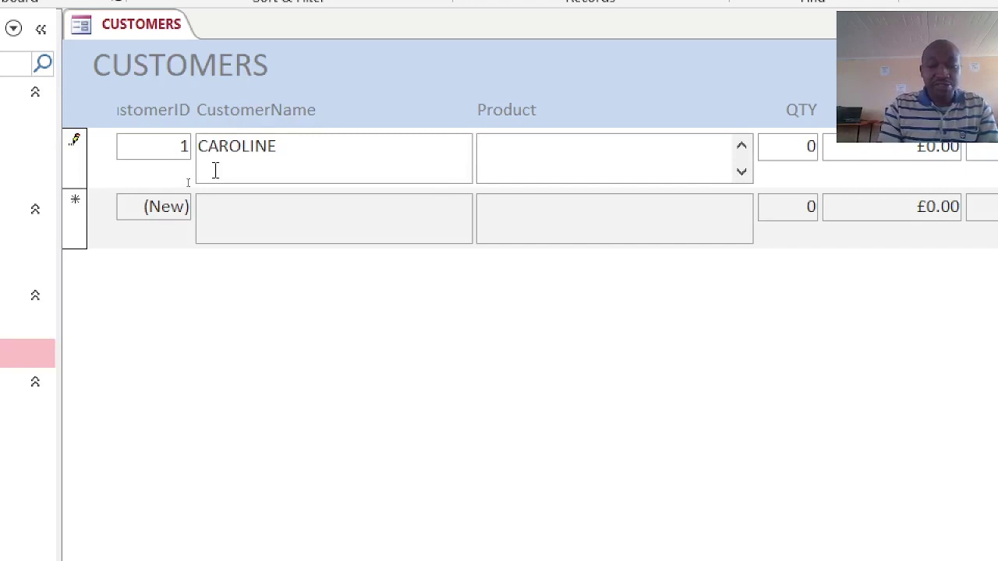
pyautogui.write('TEA')
pyautogui.press('Tab')
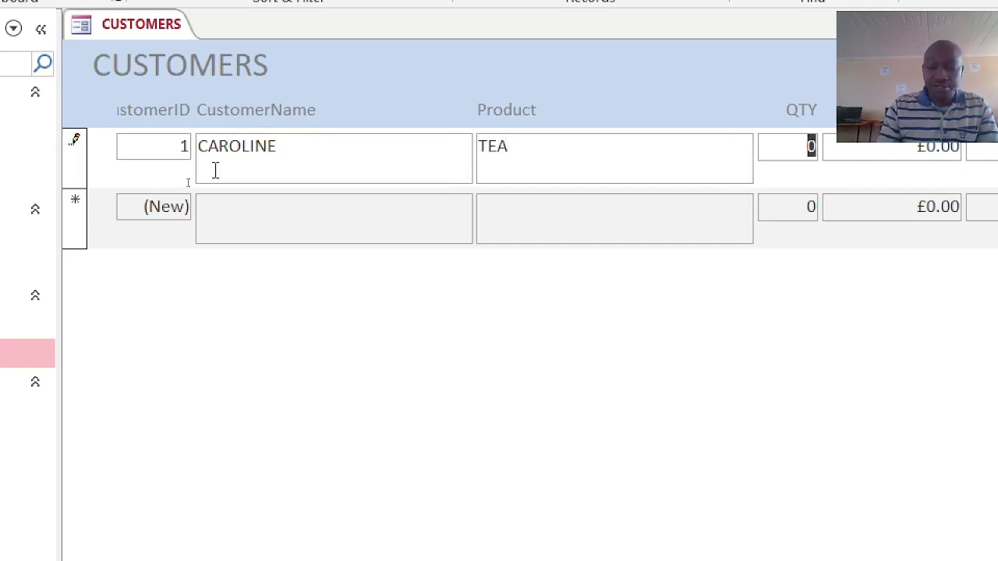
pyautogui.write('4')
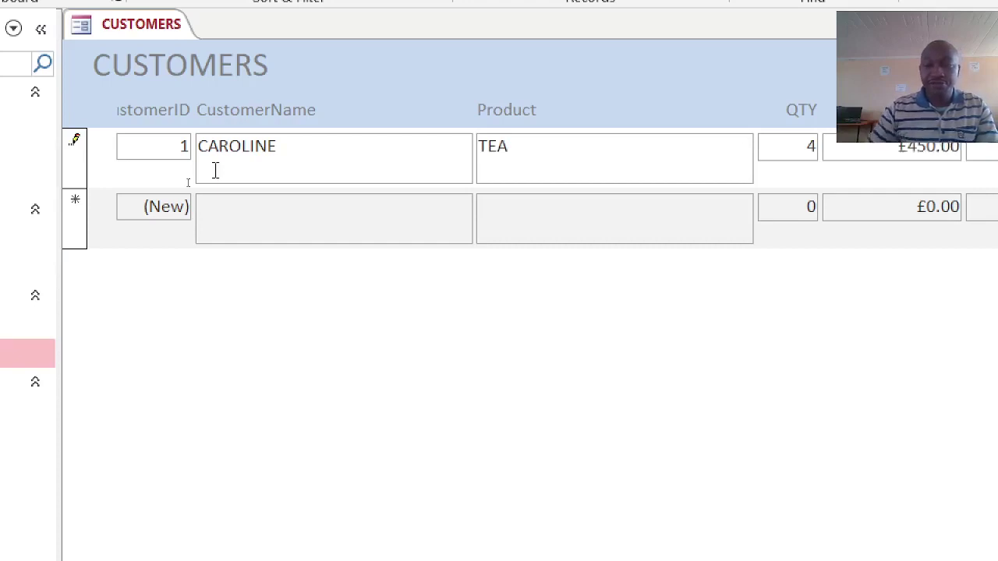
# - Add a second customer buying 5 COFFEE at Price 500, extending the first customer's name
pyautogui.click(262, 235)
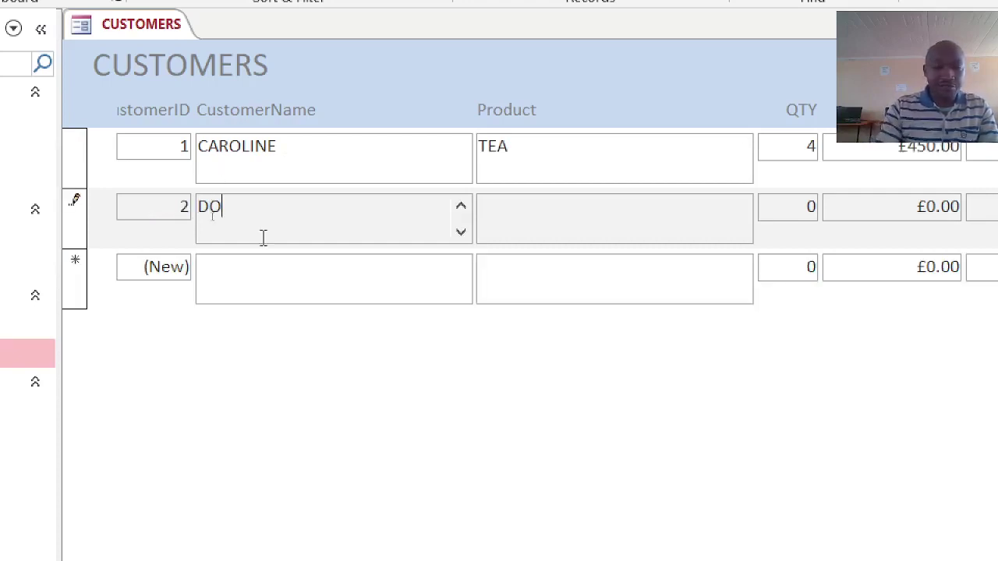
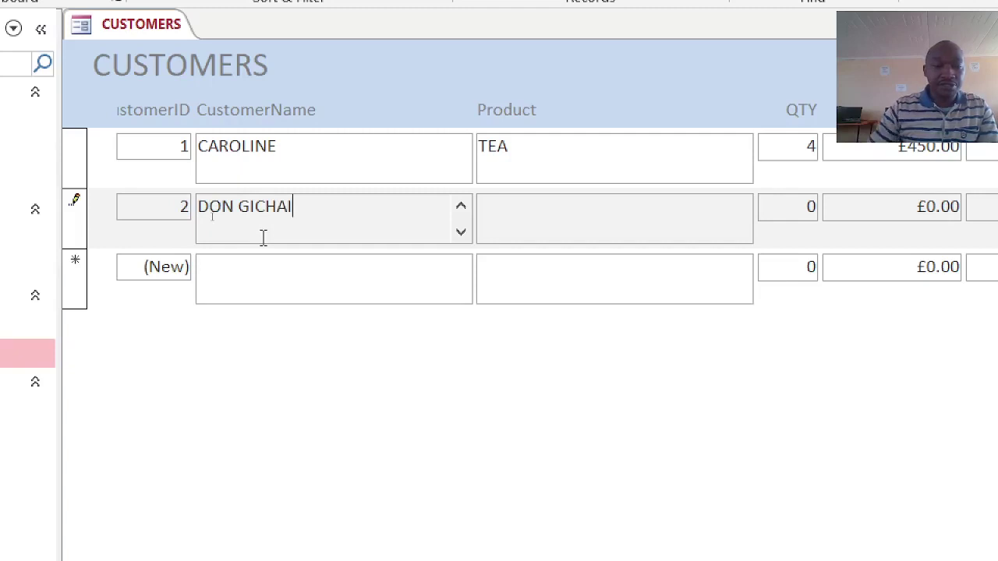
pyautogui.click(311, 161)
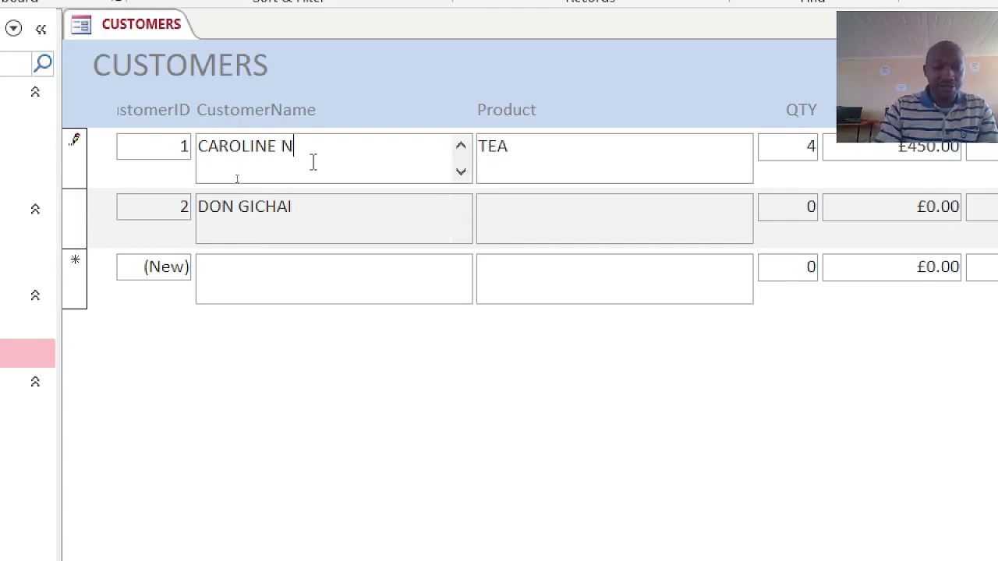
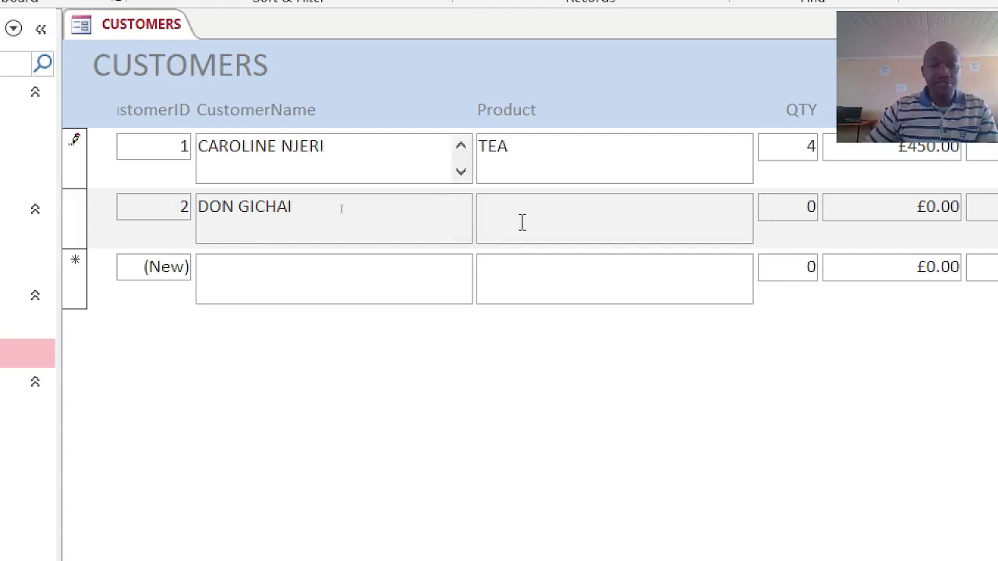
pyautogui.click(521, 223)
pyautogui.write('COF')
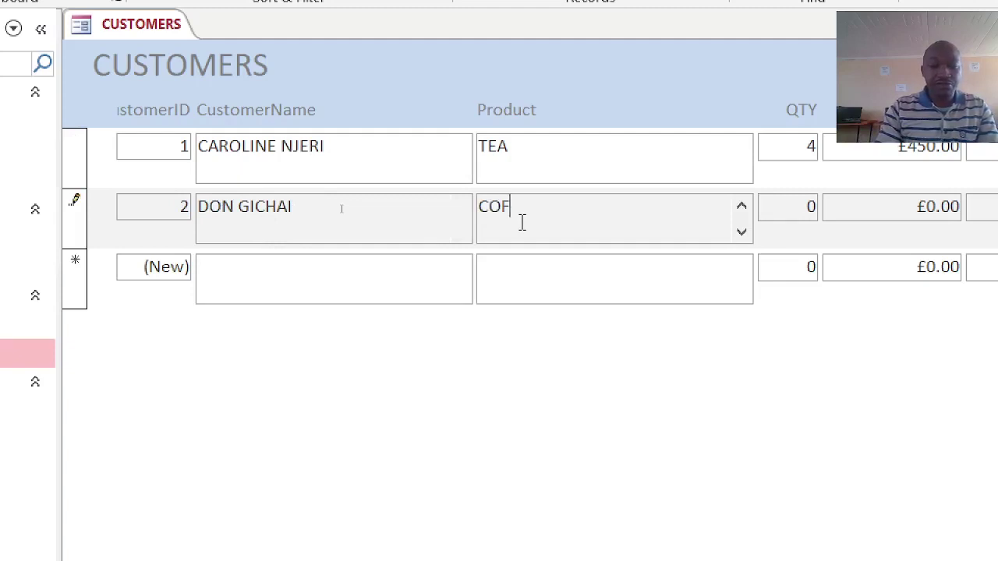
pyautogui.write('FEE')
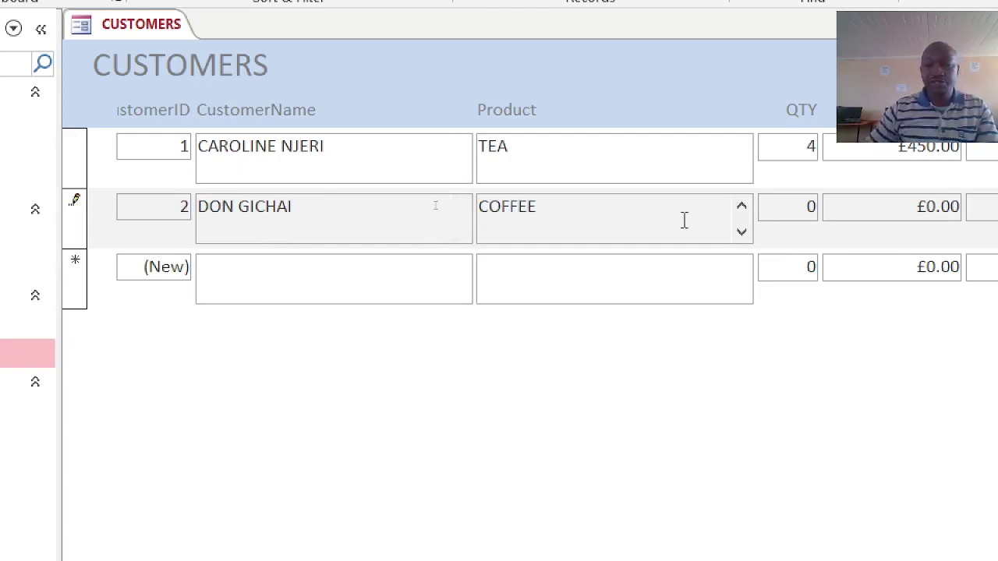
pyautogui.press('Tab')
pyautogui.write('5')
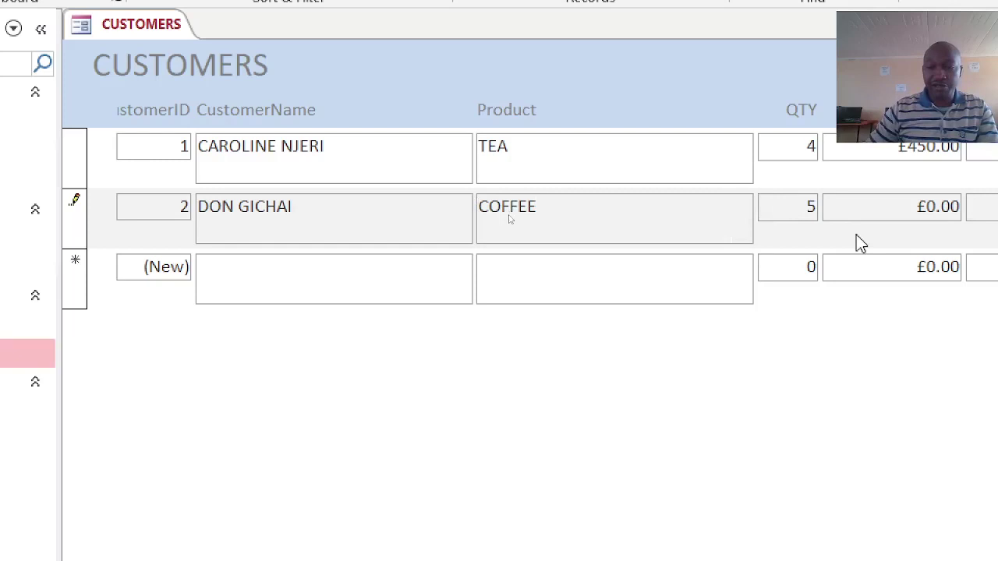
pyautogui.press('Tab')
pyautogui.write('500')
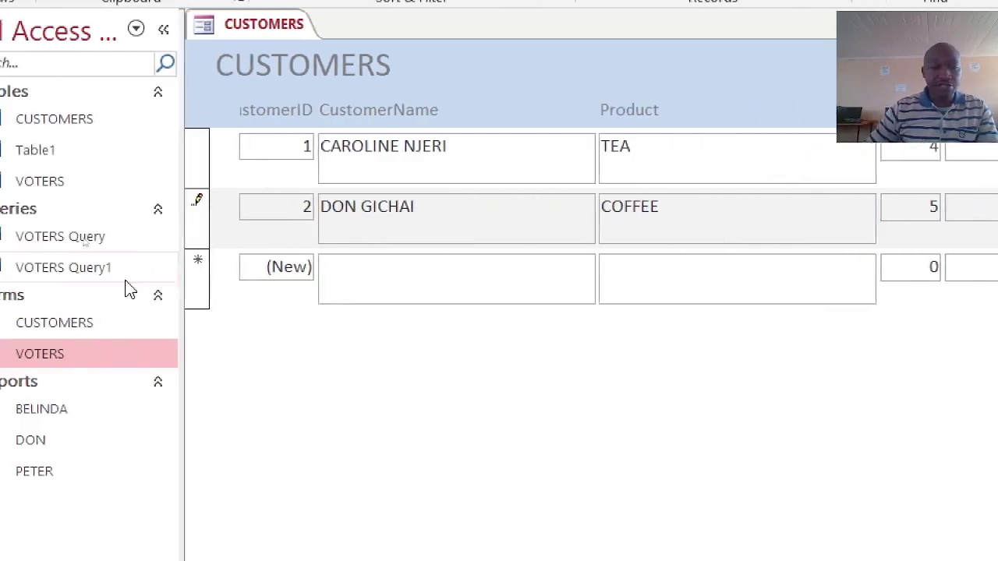
# - Enter record 3: a customer name, Product TOMATOES, QTY 1, Price 10
pyautogui.click(151, 290)
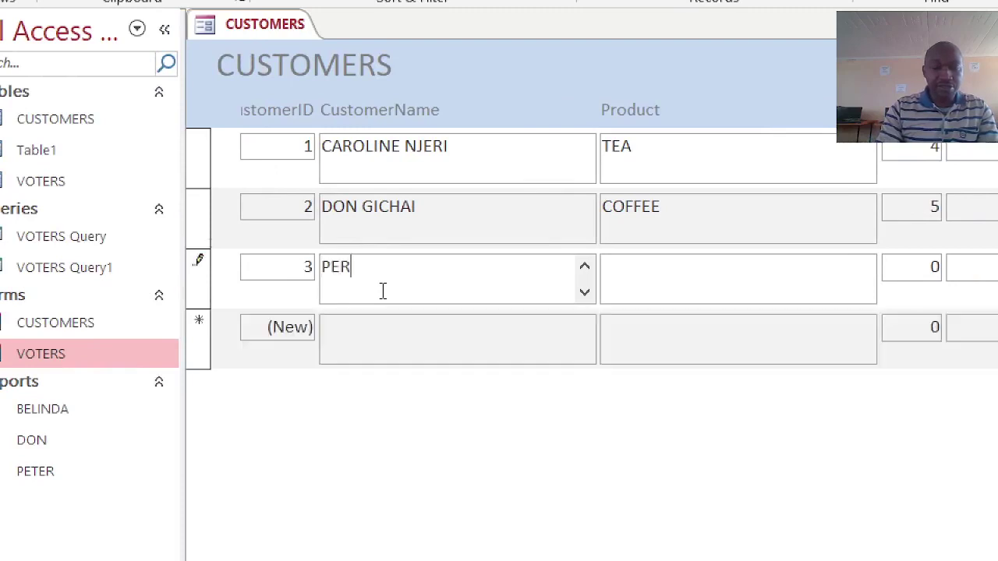
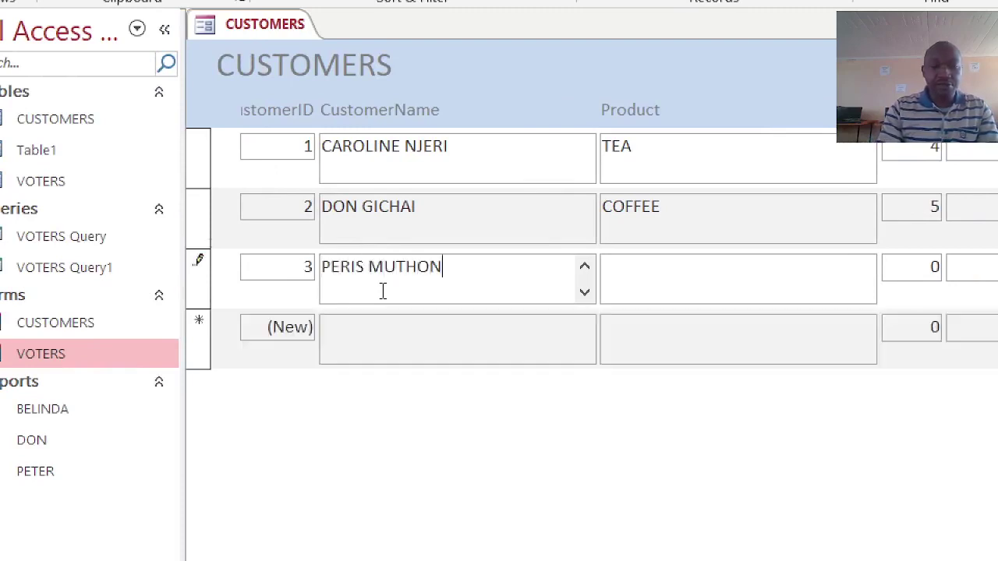
pyautogui.click(658, 292)
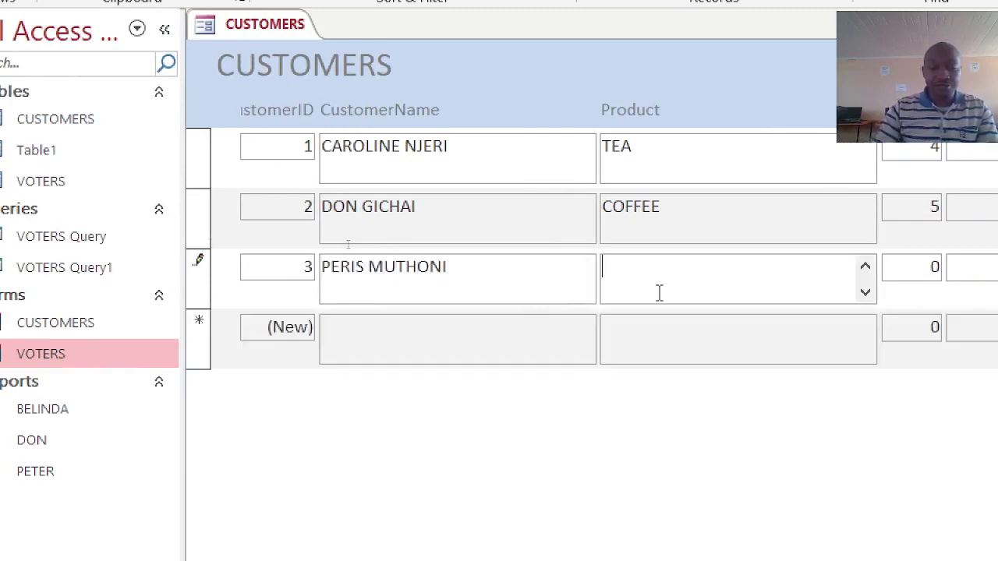
pyautogui.write('TOT')
pyautogui.press('BackSpace')
pyautogui.write('M')
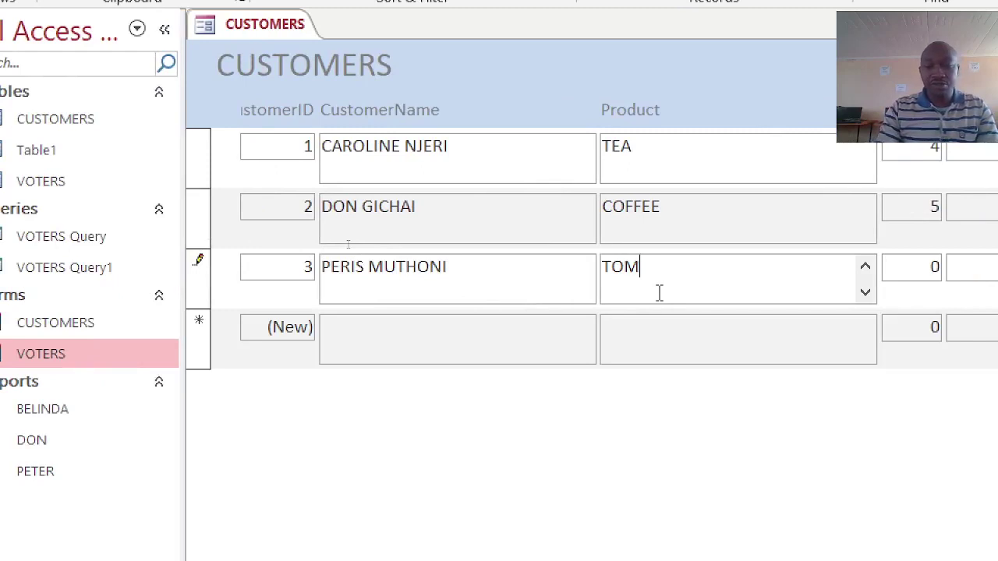
pyautogui.write('ATOES')
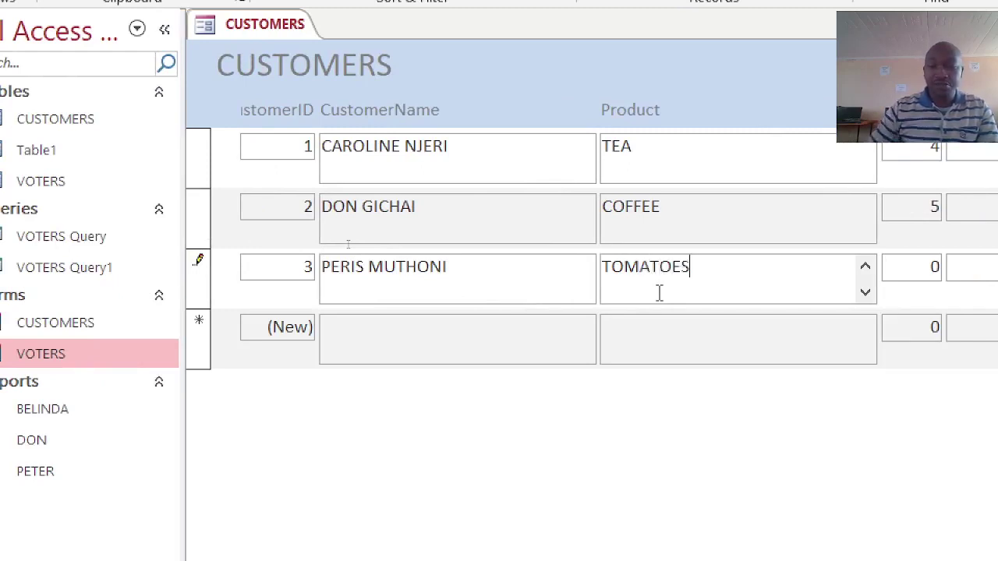
pyautogui.doubleClick(889, 268)
pyautogui.write('1')
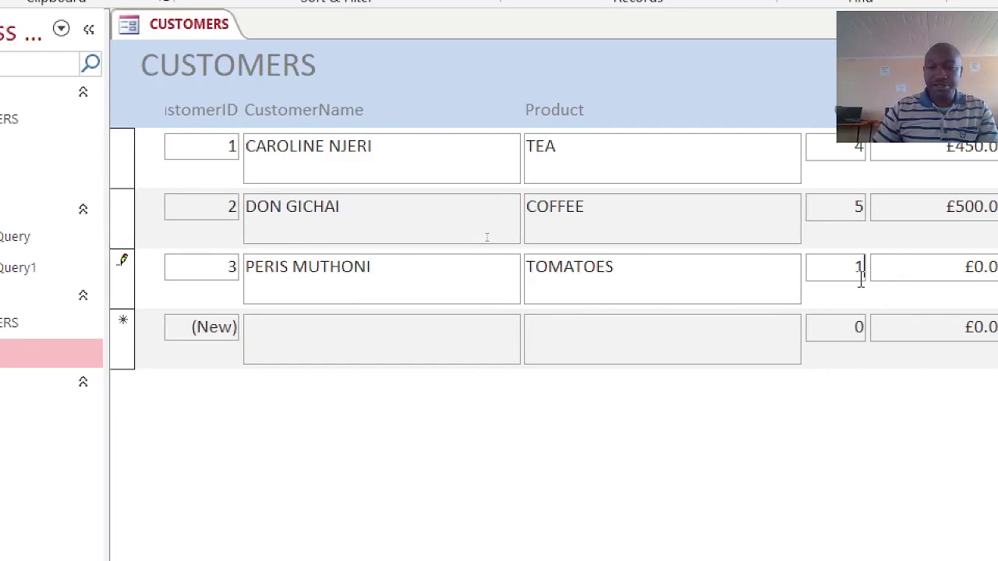
pyautogui.doubleClick(875, 278)
pyautogui.write('10')
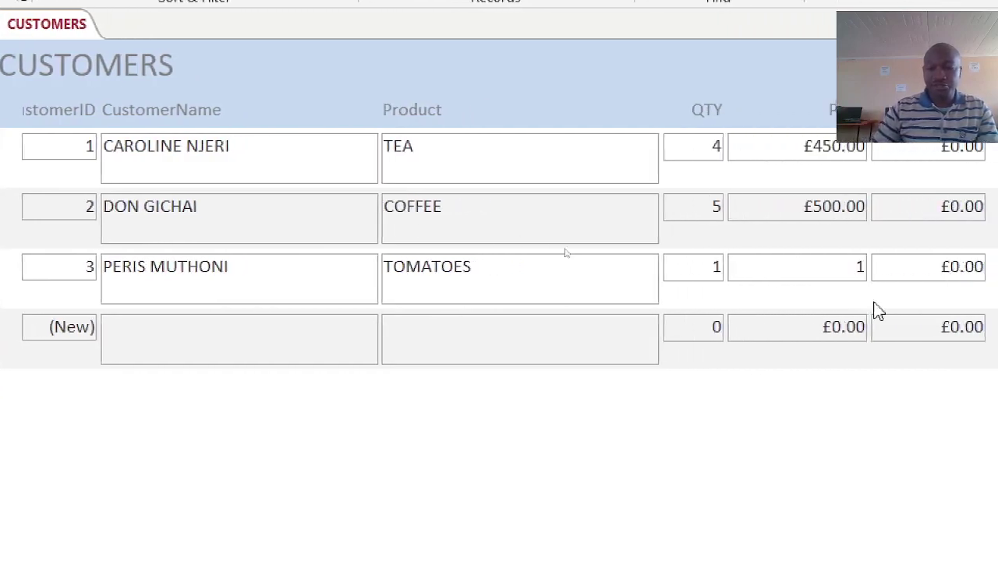
# - Enter record 4: a customer name with SUGAR, QTY 4, Price 100
pyautogui.click(149, 340)
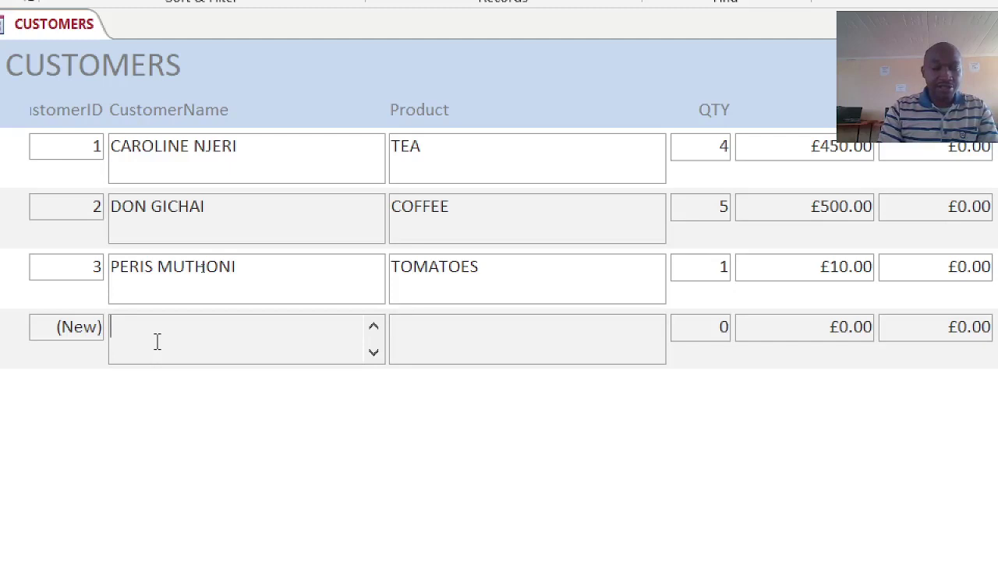
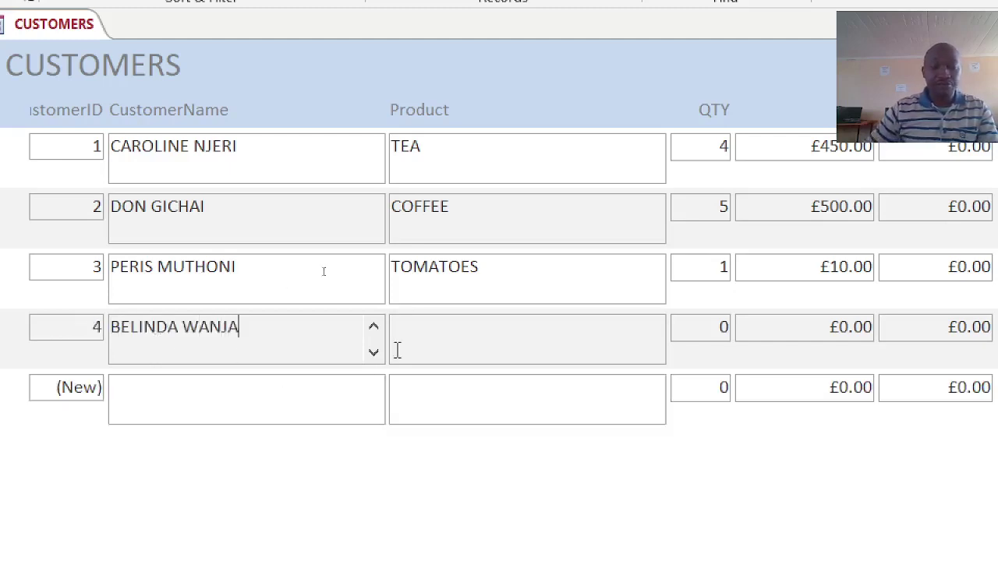
pyautogui.click(406, 339)
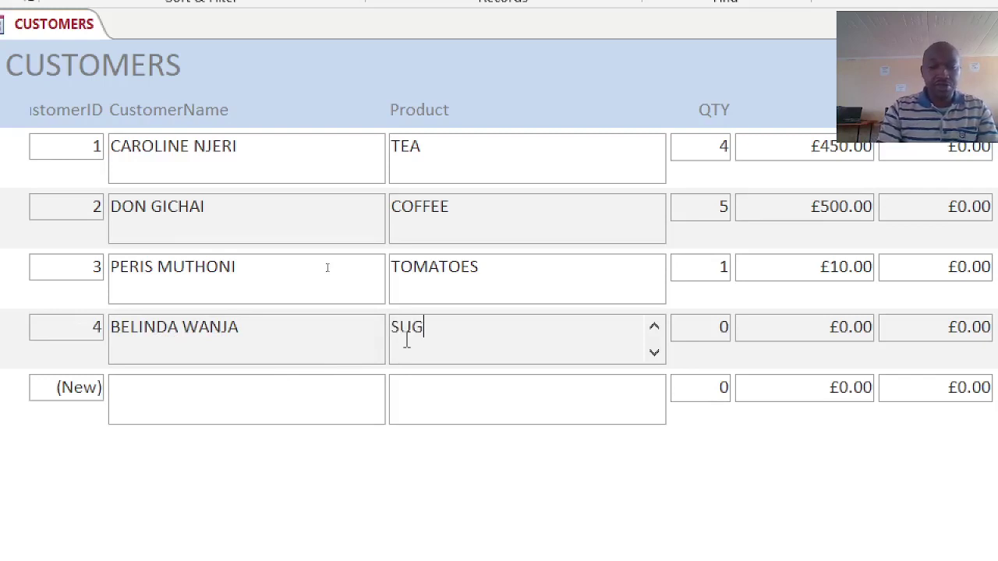
pyautogui.click(730, 324)
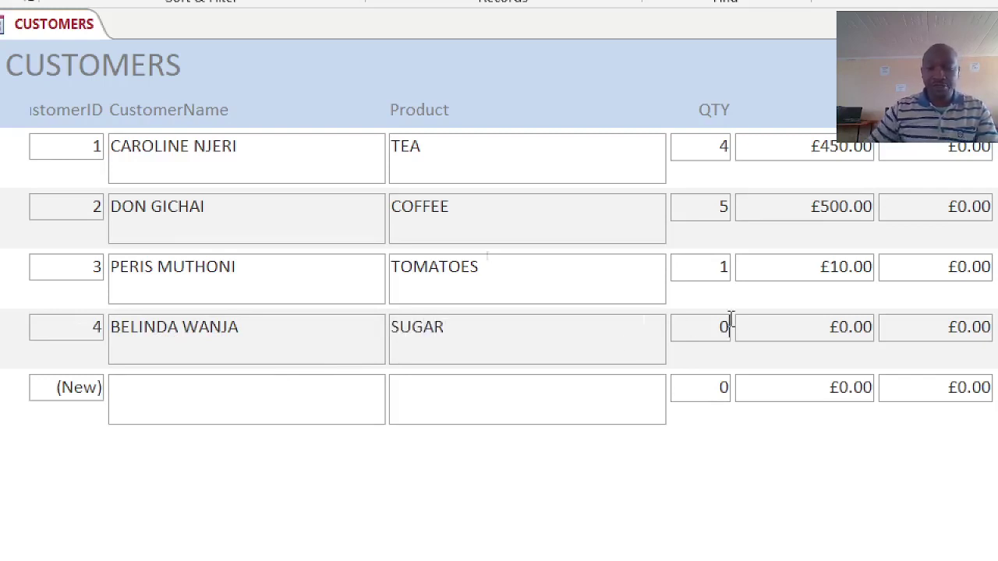
pyautogui.doubleClick(717, 327)
pyautogui.write('4')
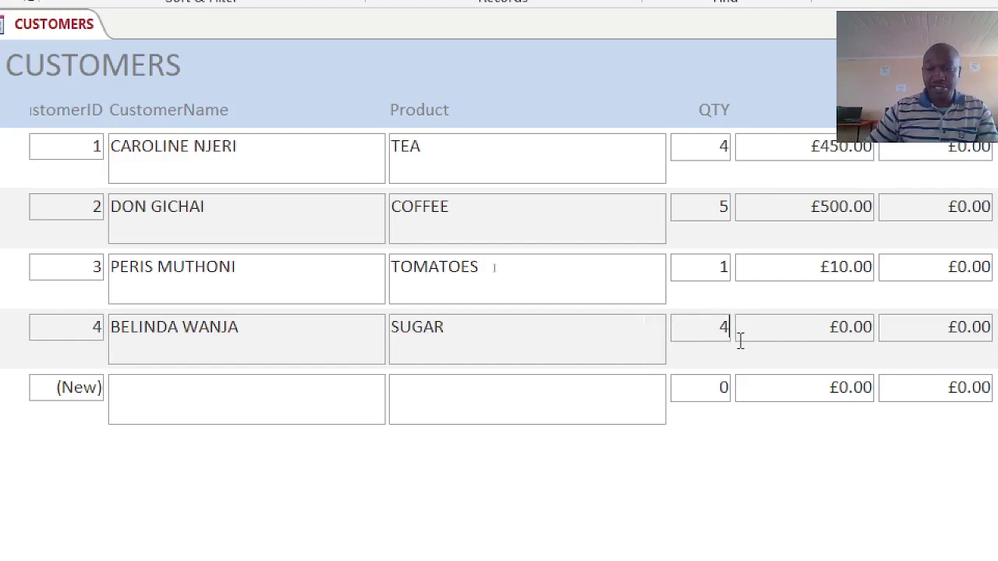
pyautogui.doubleClick(830, 331)
pyautogui.write('100')
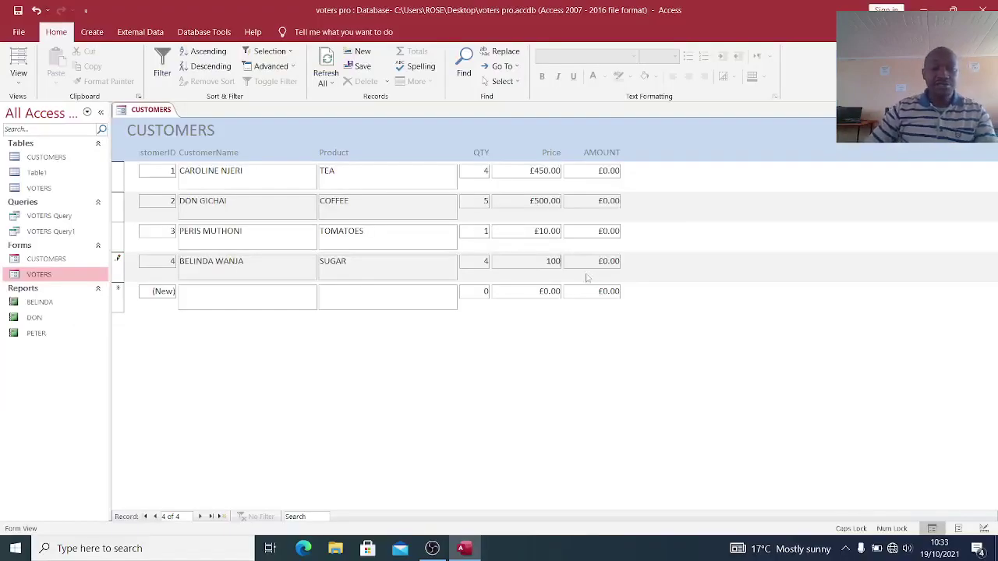
# - Open the CUSTOMERS datasheet and drag the CustomerName column wider to fit full names
pyautogui.doubleClick(46, 156)
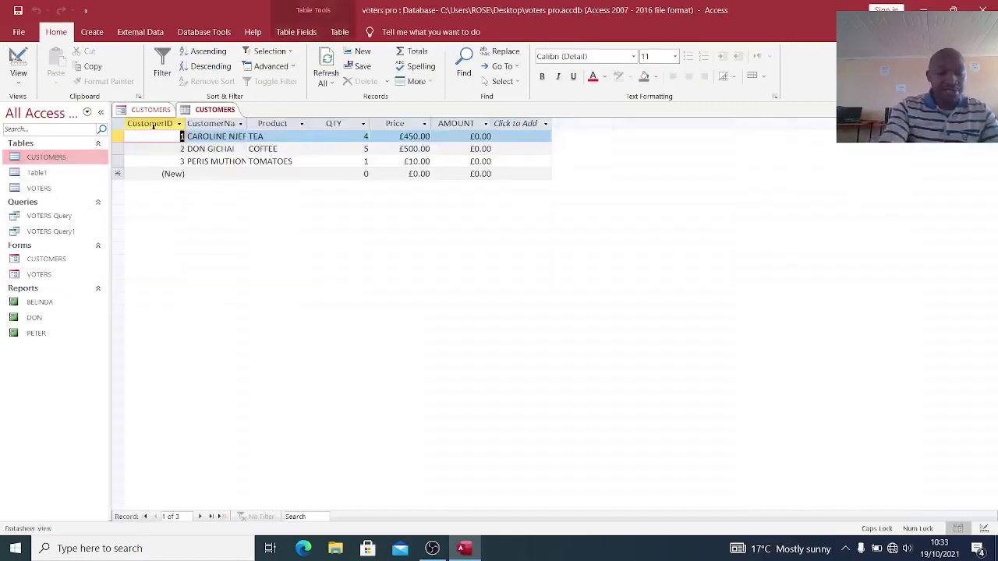
pyautogui.click(333, 118)
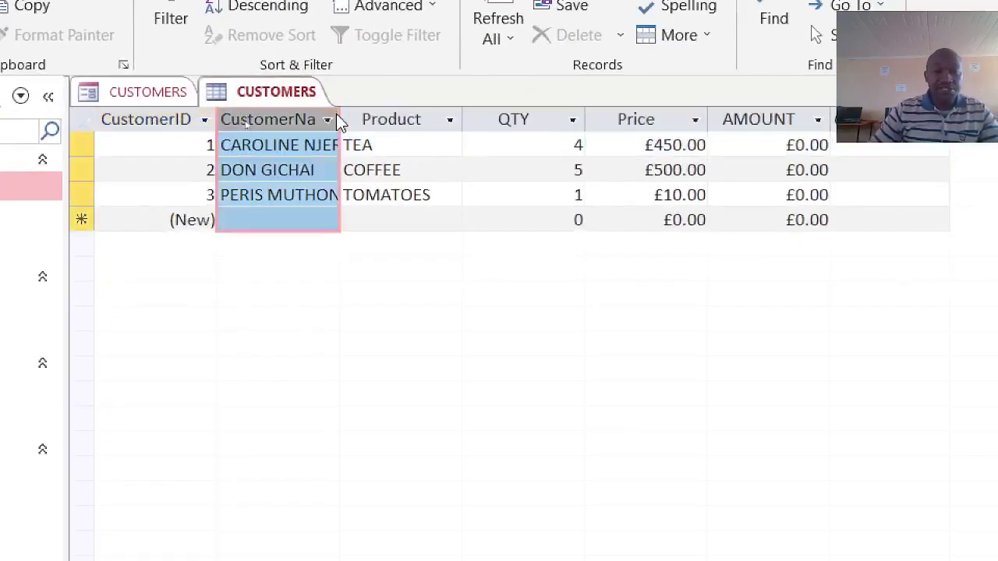
pyautogui.click(340, 121)
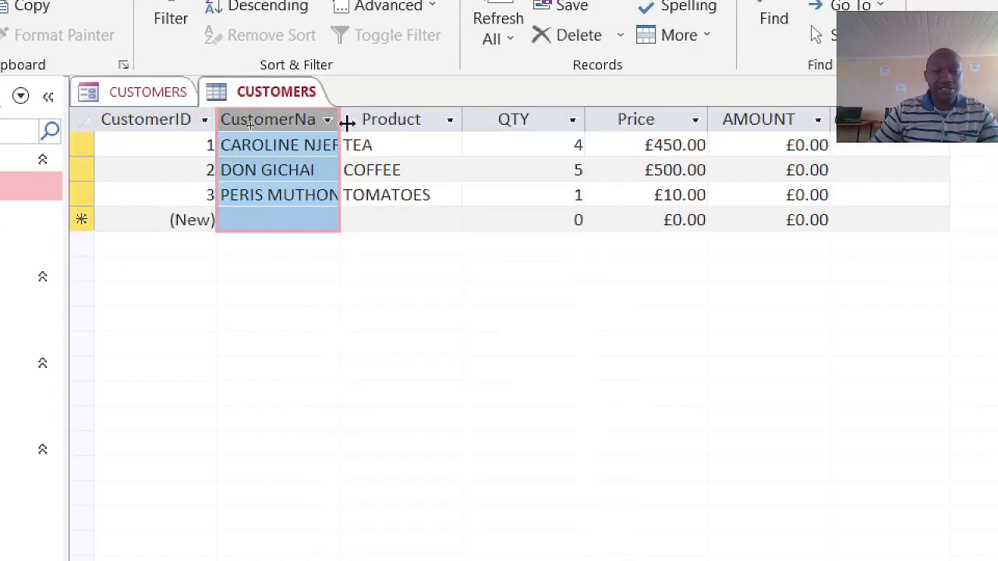
pyautogui.moveTo(341, 121); pyautogui.dragTo(398, 121)
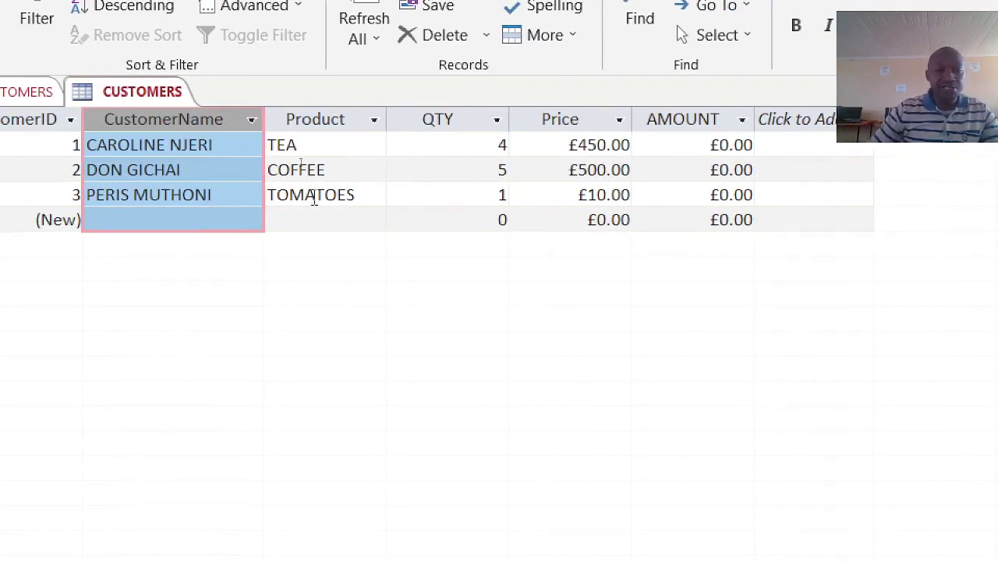
# - Close the CUSTOMERS table, saving its layout changes, and close the form
pyautogui.rightClick(121, 95)
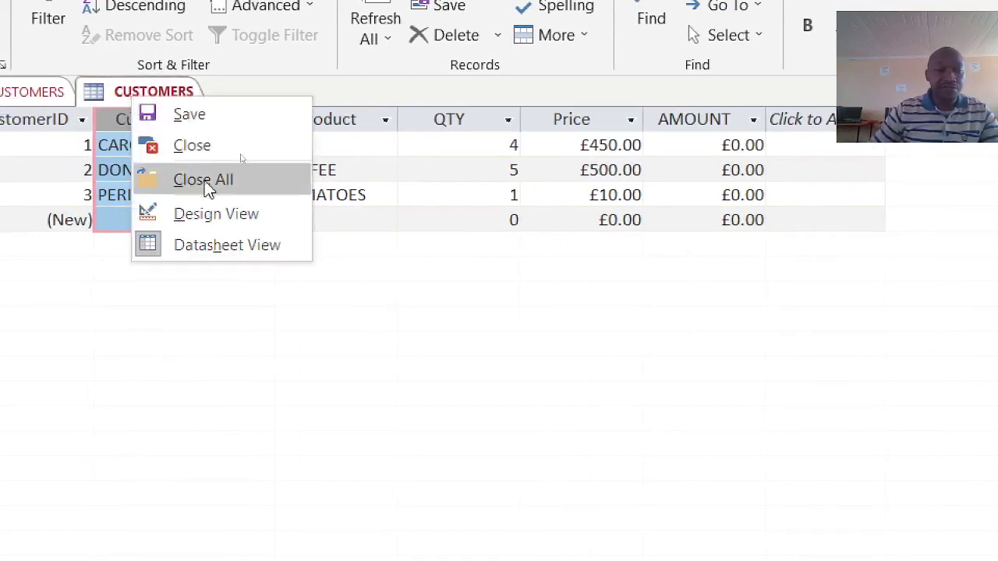
pyautogui.click(196, 148)
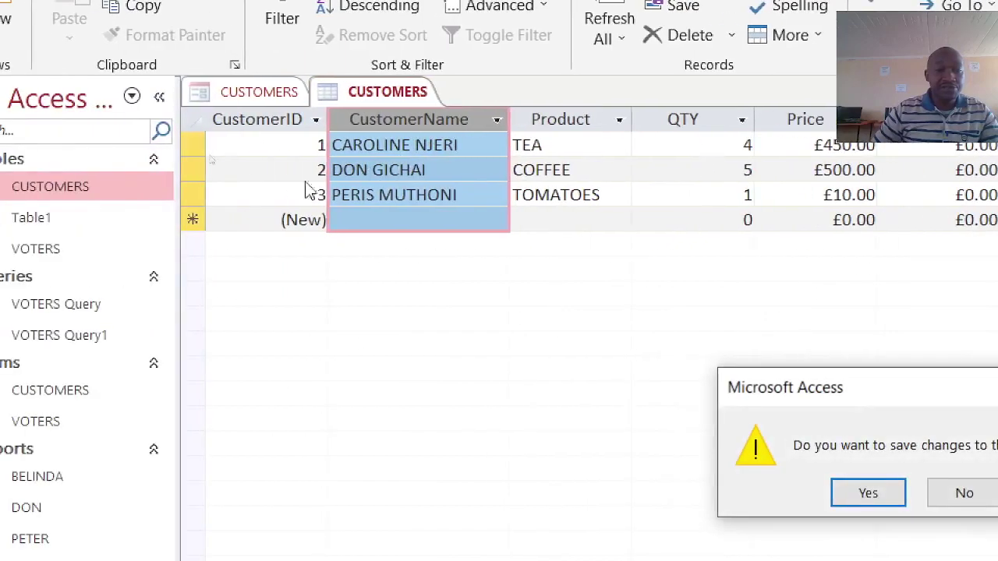
pyautogui.click(851, 491)
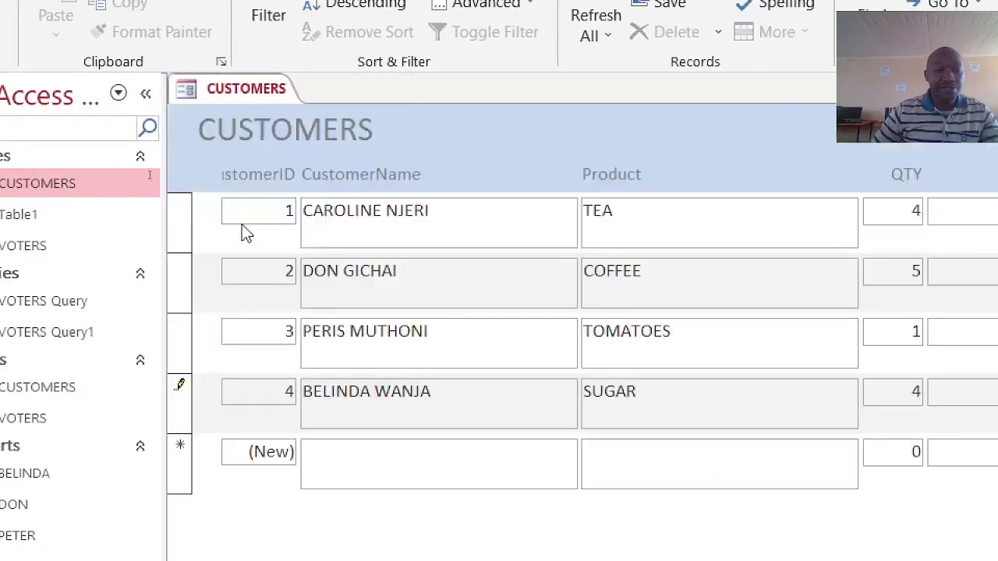
pyautogui.rightClick(212, 92)
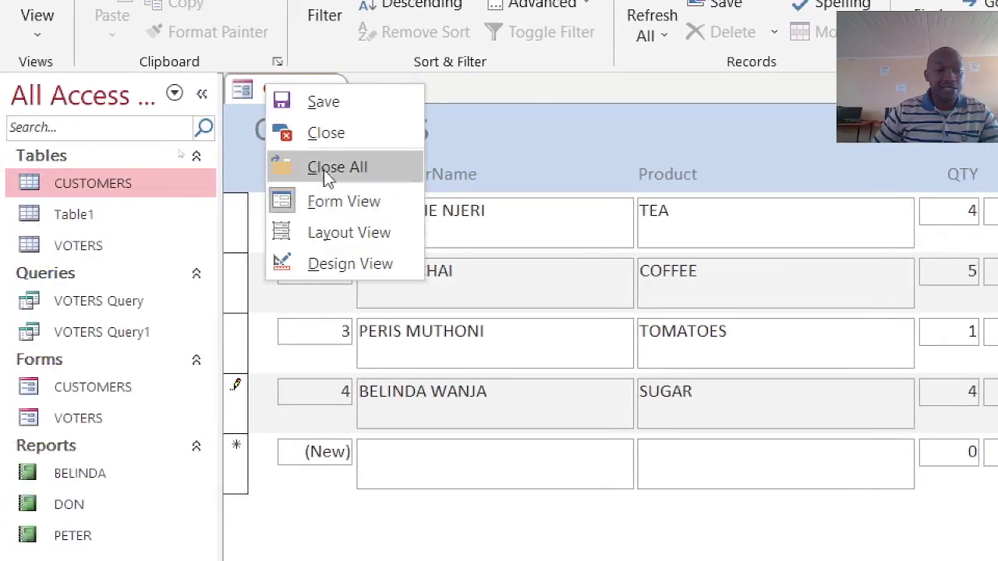
pyautogui.click(310, 176)
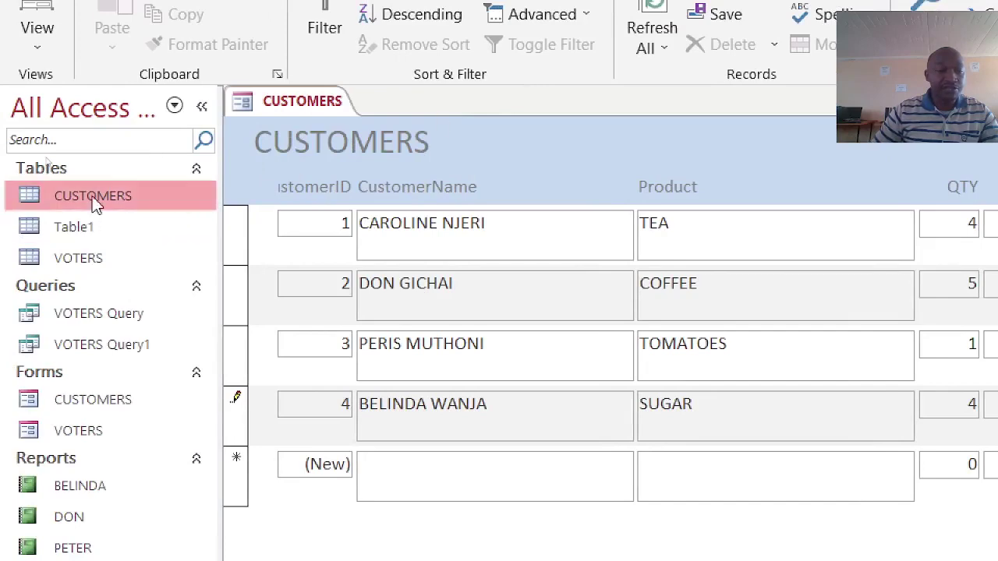
# - Open CUSTOMERS in Design view, confirming the table-in-use warning
pyautogui.rightClick(93, 204)
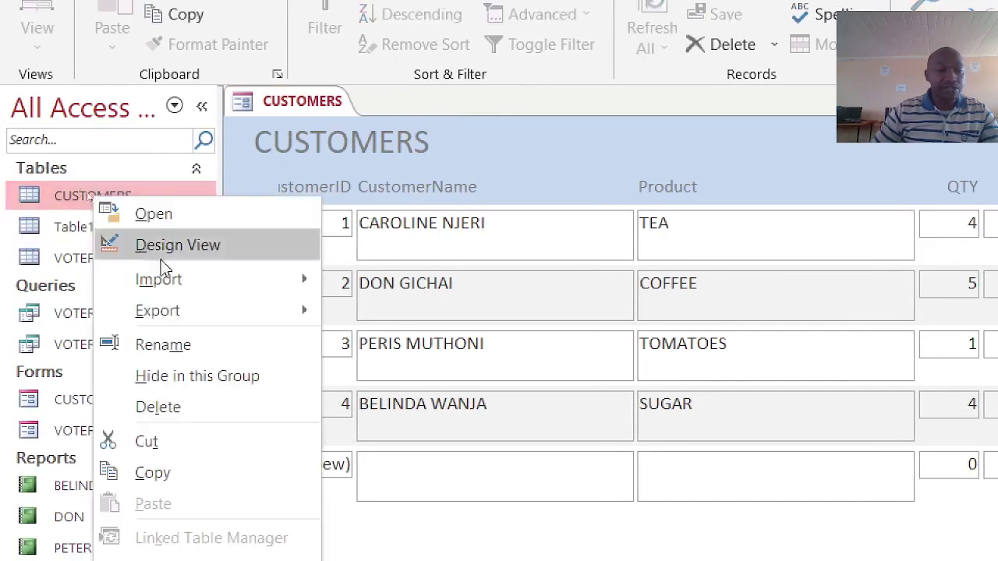
pyautogui.click(205, 251)
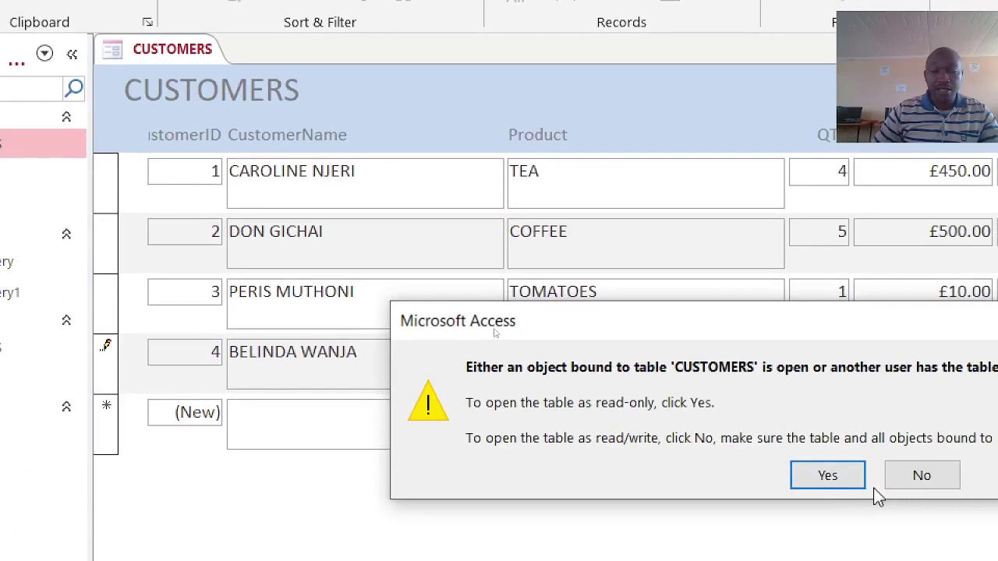
pyautogui.click(958, 527)
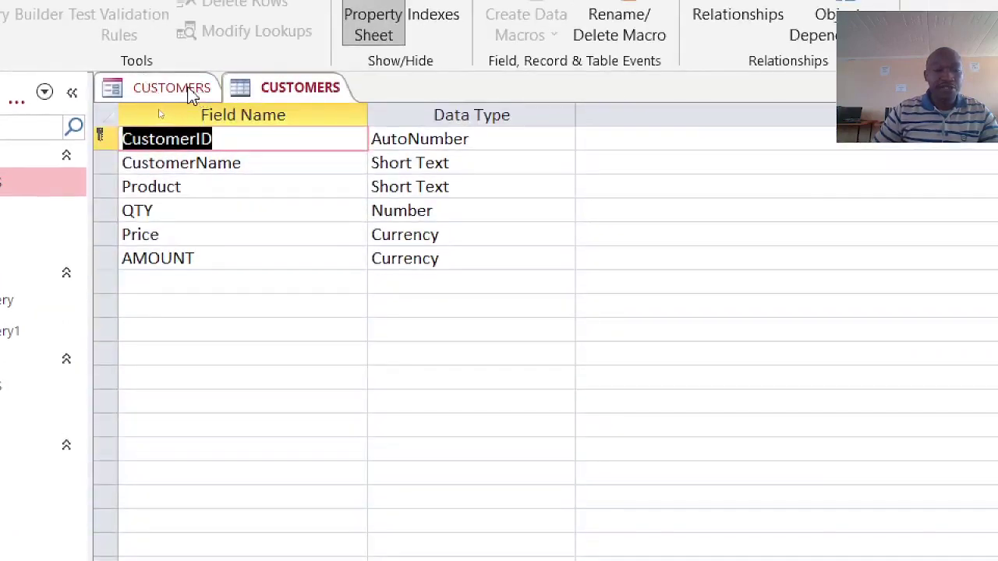
# - Close the CUSTOMERS form and select the AMOUNT row in the table design
pyautogui.rightClick(191, 91)
pyautogui.click(246, 135)
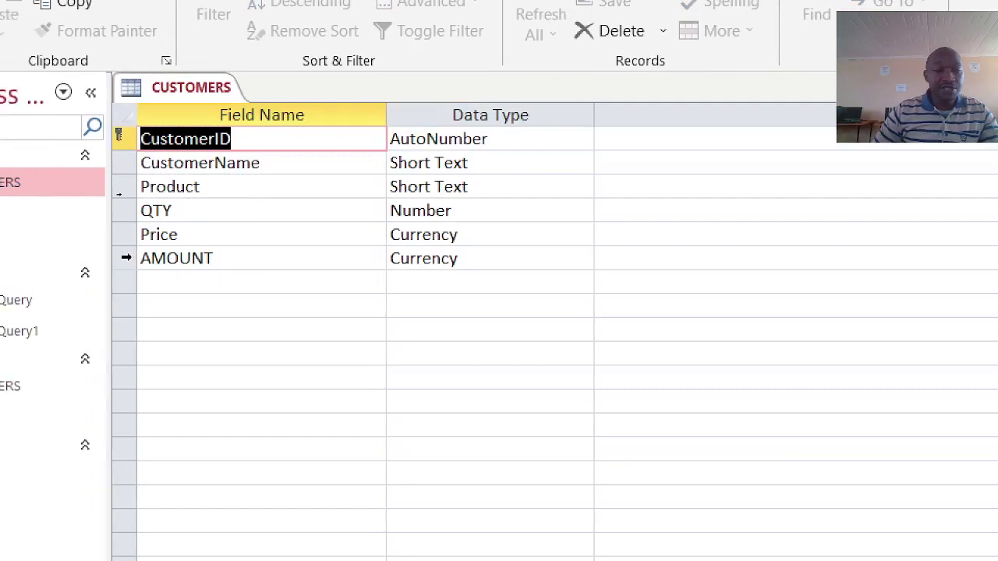
pyautogui.click(102, 259)
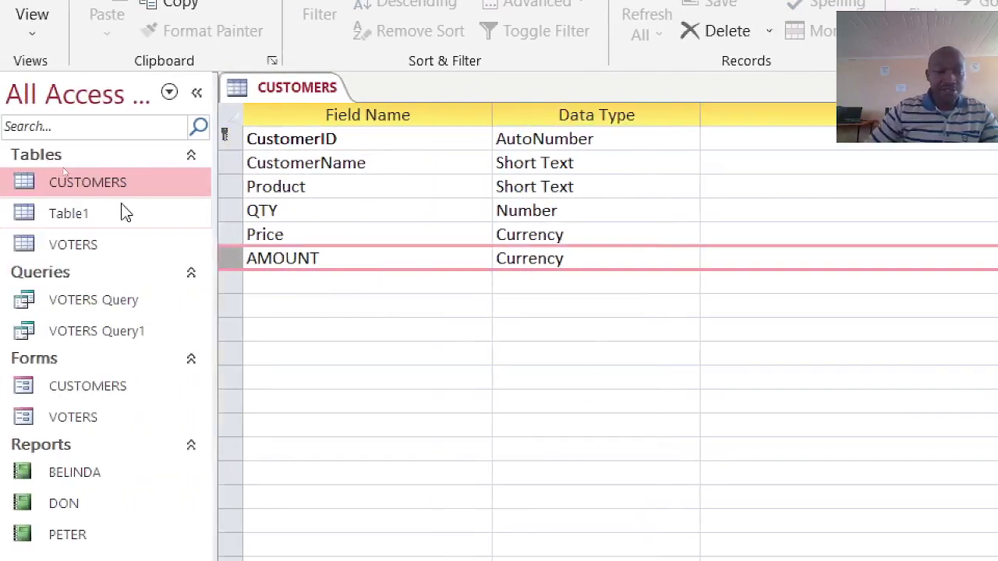
# - Review the AMOUNT field's context-menu options before closing the CUSTOMERS table design
pyautogui.rightClick(234, 265)
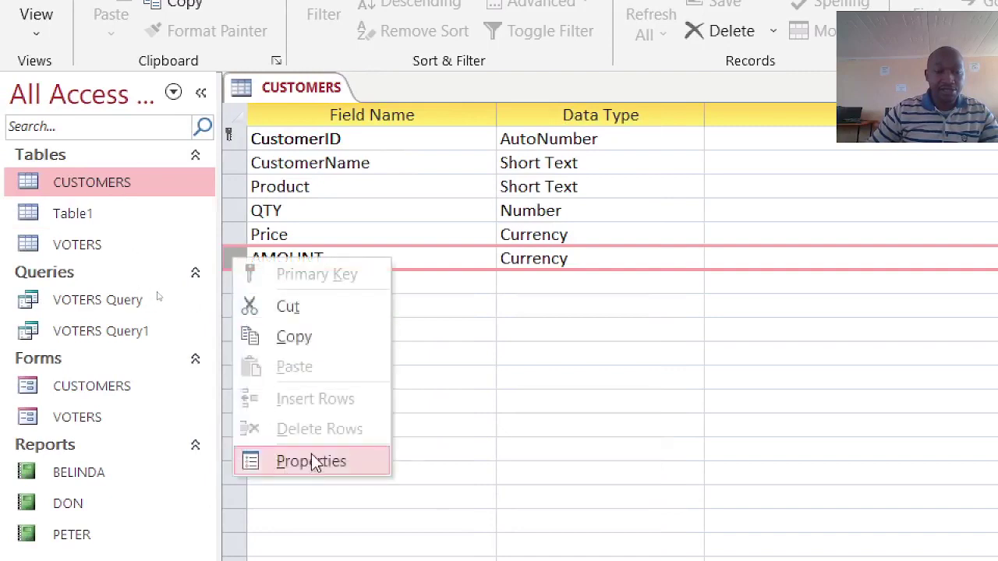
pyautogui.click(519, 364)
pyautogui.click(247, 258)
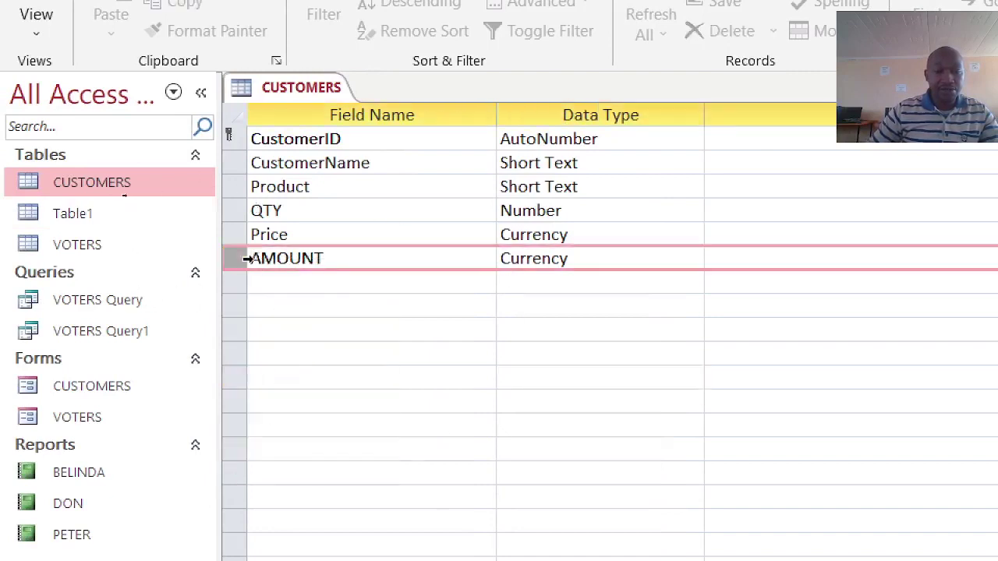
pyautogui.rightClick(247, 259)
pyautogui.click(538, 353)
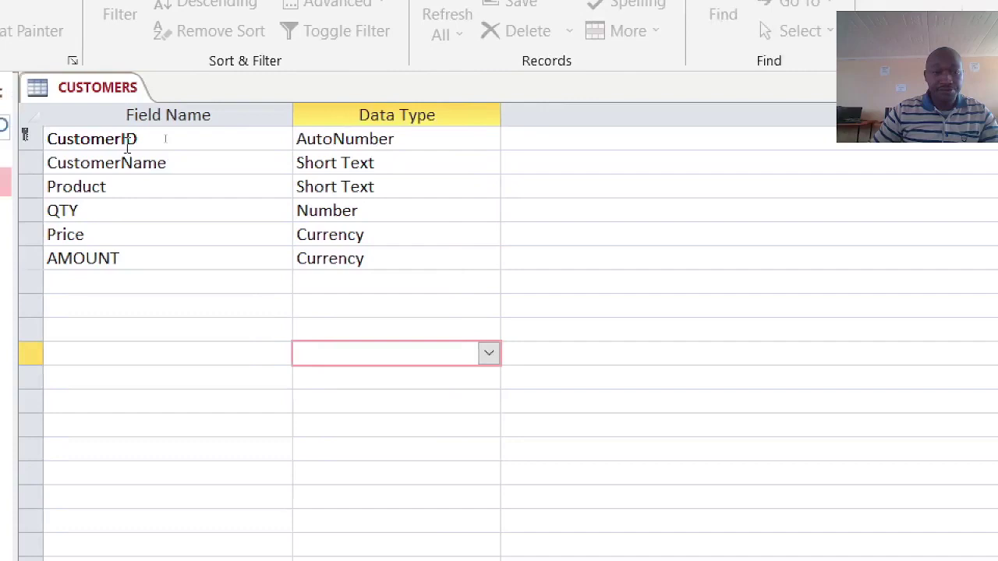
pyautogui.rightClick(77, 93)
# - Reopen the CUSTOMERS table in Design View and permanently delete the old AMOUNT field
pyautogui.click(114, 141)
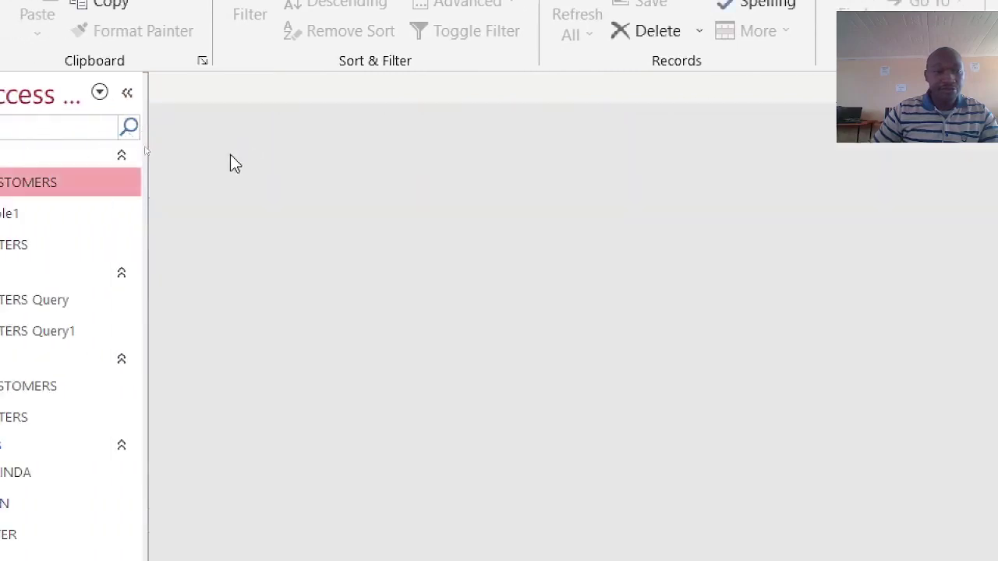
pyautogui.rightClick(22, 174)
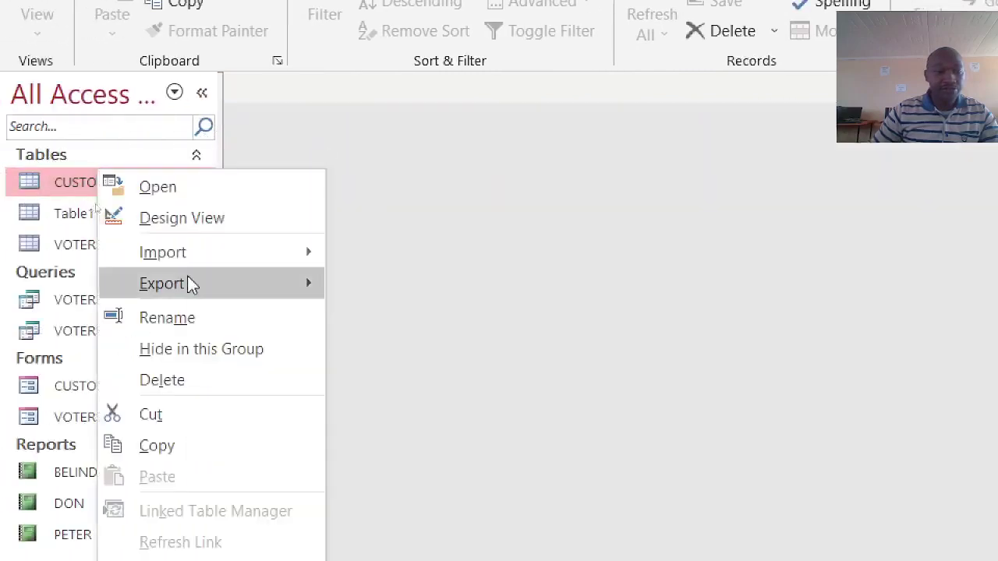
pyautogui.click(202, 219)
pyautogui.click(239, 265)
pyautogui.rightClick(239, 265)
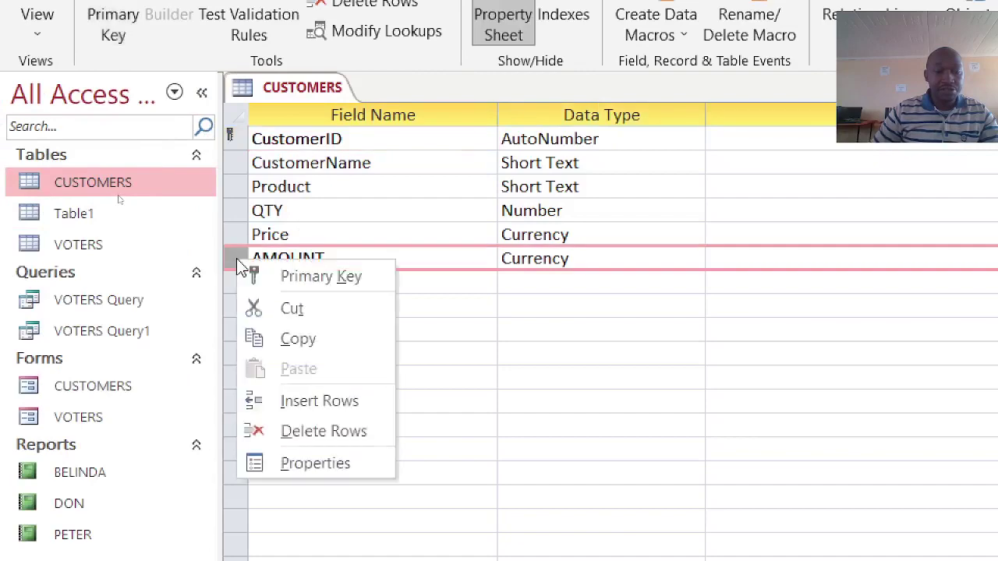
pyautogui.click(322, 431)
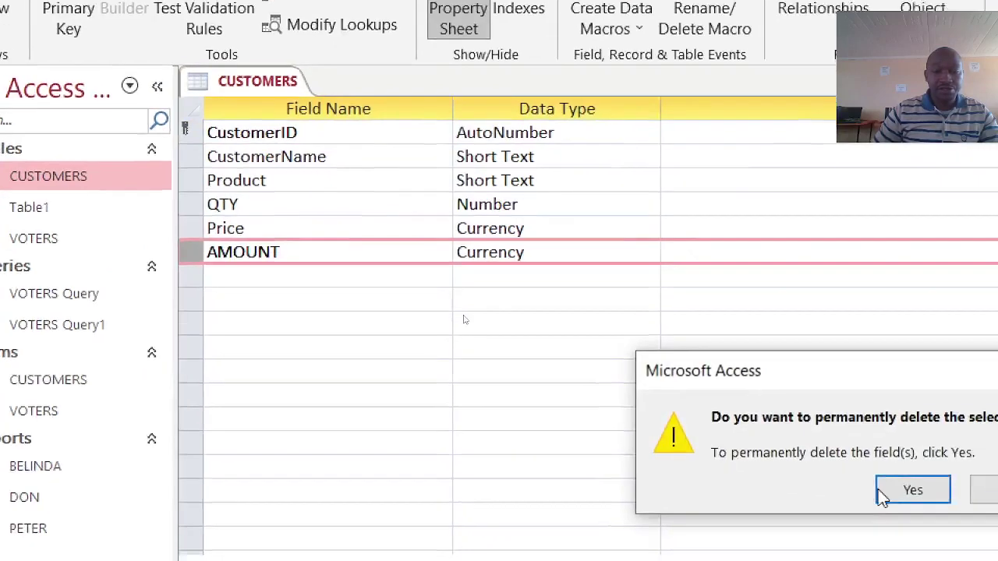
pyautogui.click(879, 491)
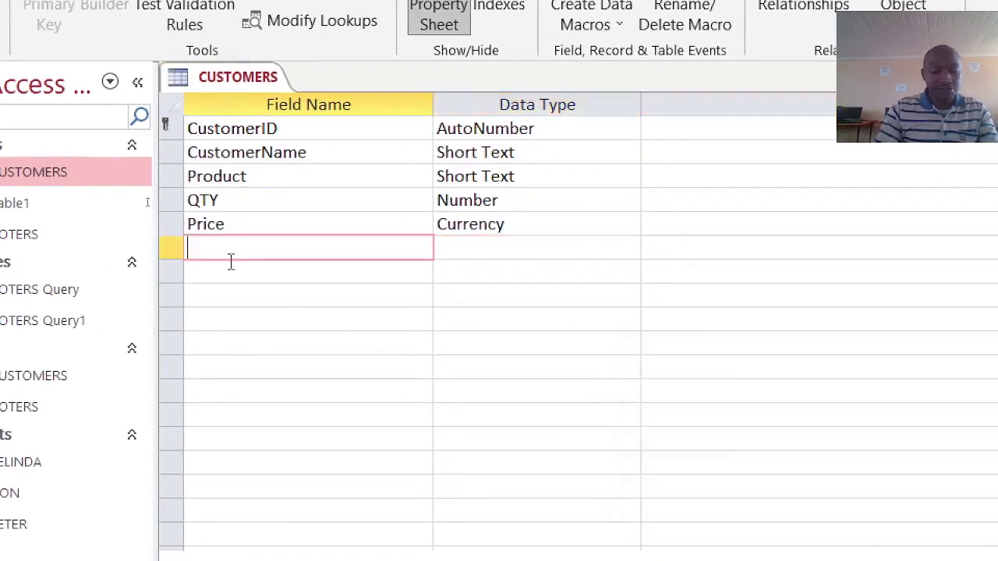
# - Add a new field named AMOUNT below Price, ready to choose its data type
pyautogui.write('AMOUNT')
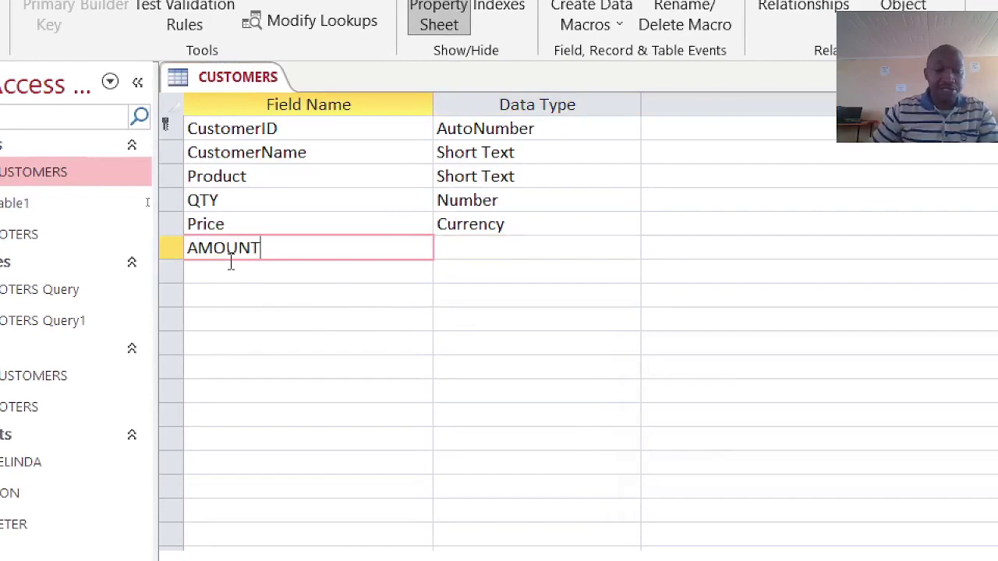
pyautogui.click(470, 249)
pyautogui.click(630, 249)
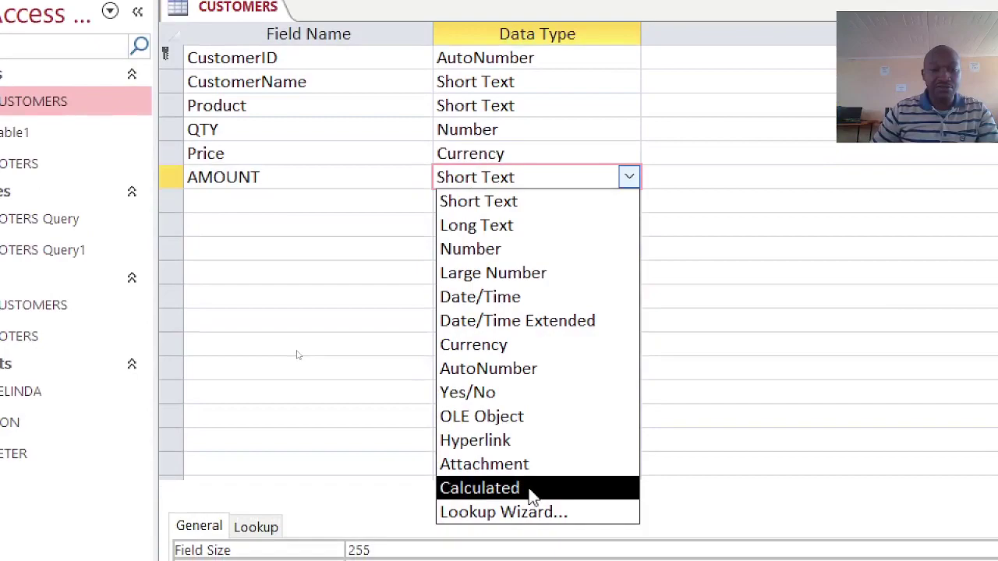
# - Make AMOUNT a Calculated field with the expression [QTY]*[Price]
pyautogui.click(535, 493)
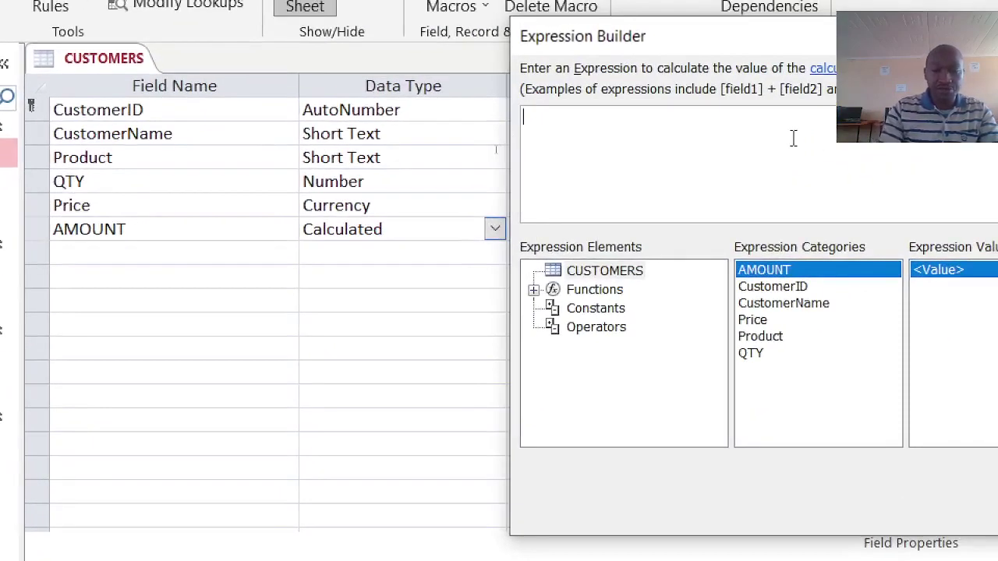
pyautogui.write('QTY')
pyautogui.press('Tab')
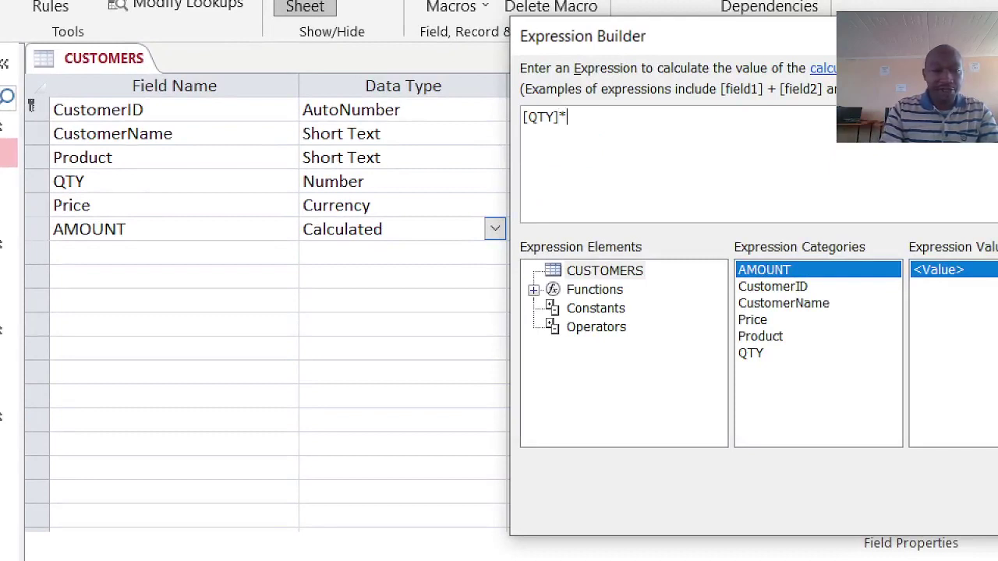
pyautogui.write('*[P')
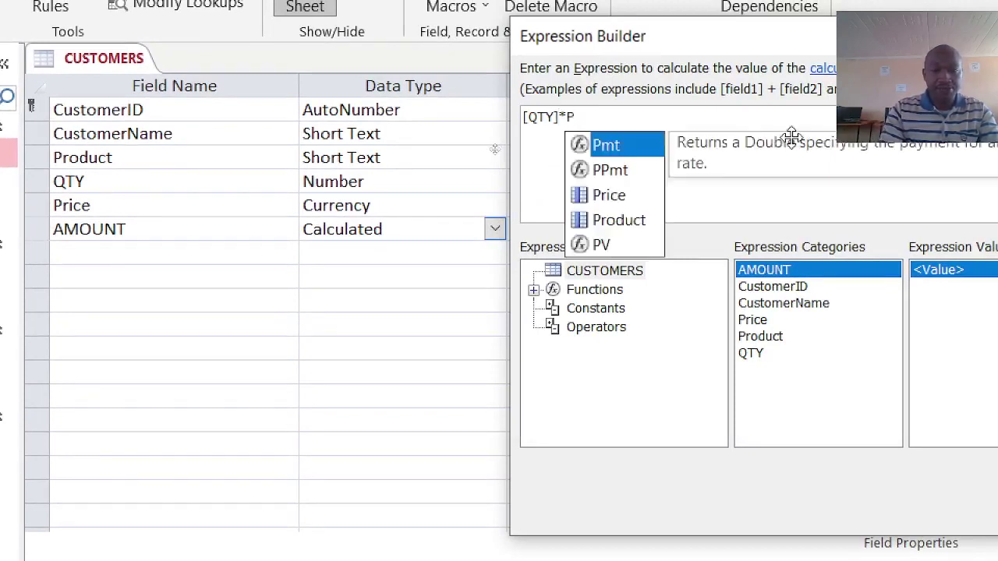
pyautogui.write('r')
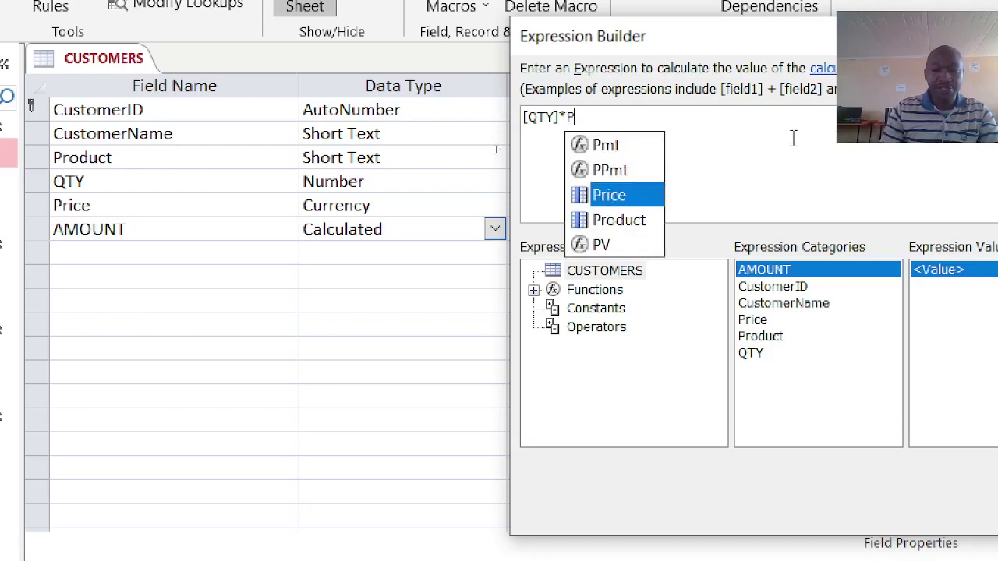
pyautogui.press('Tab')
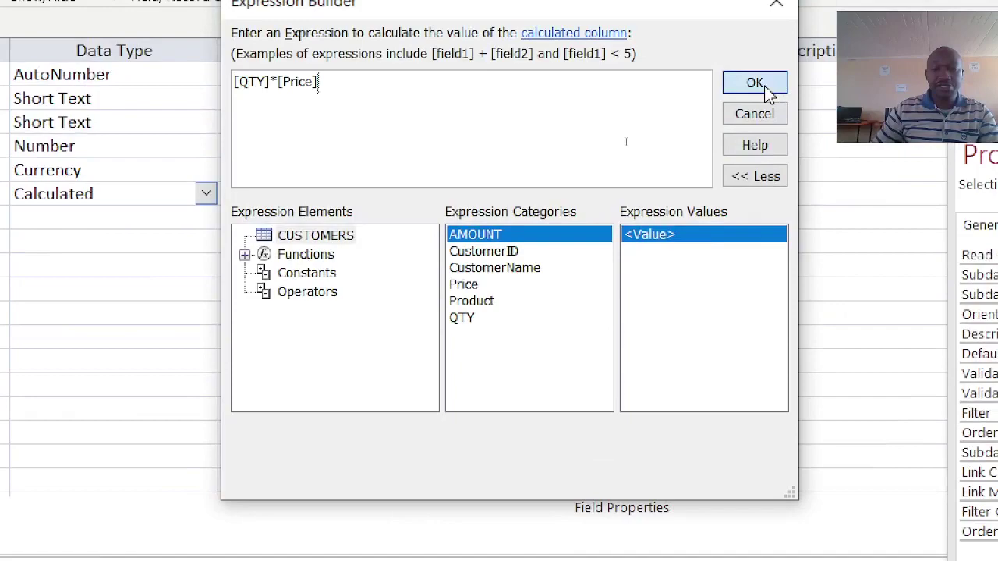
pyautogui.click(766, 89)
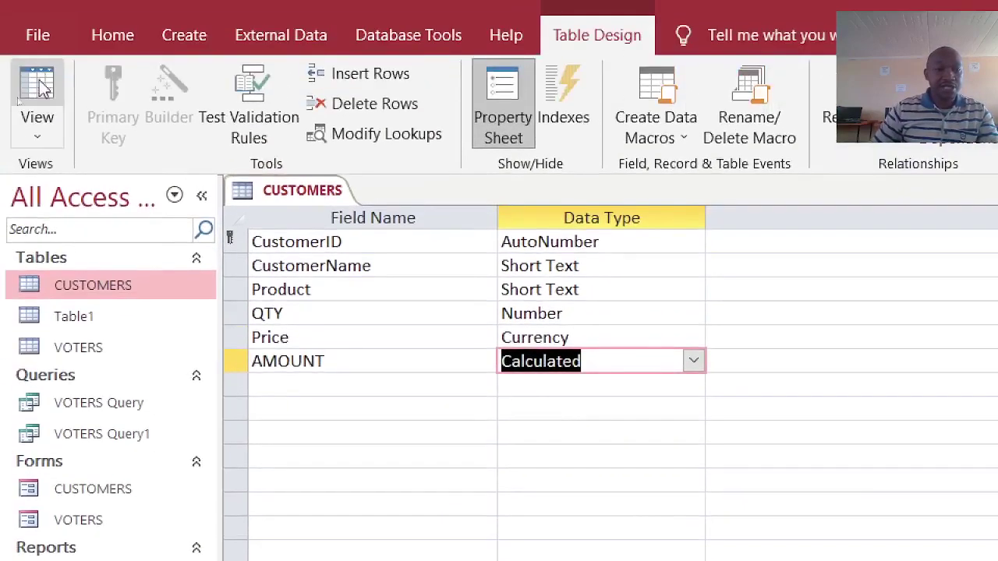
# - Switch to Datasheet View and compare the AMOUNT values against QTY and Price
pyautogui.click(43, 88)
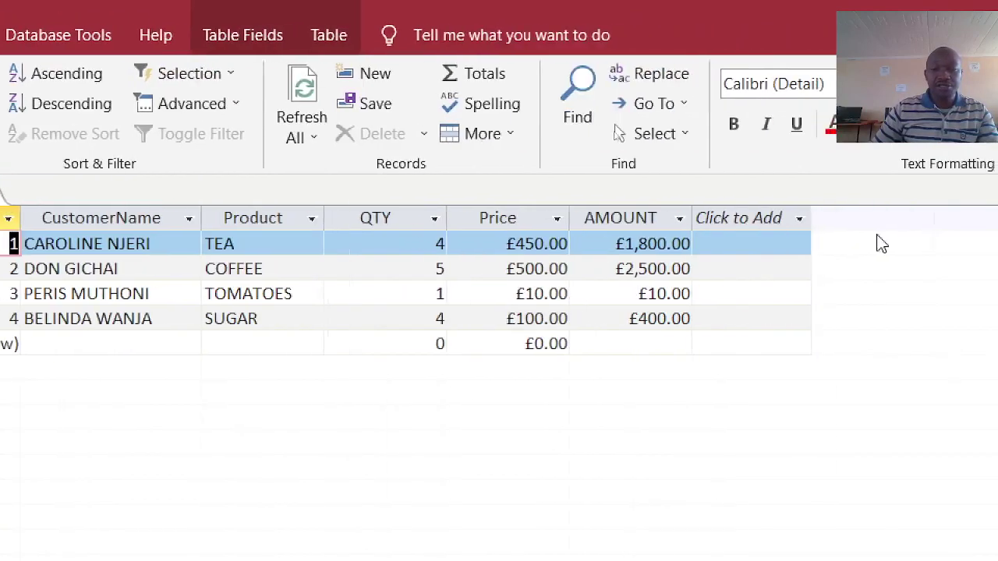
pyautogui.click(623, 218)
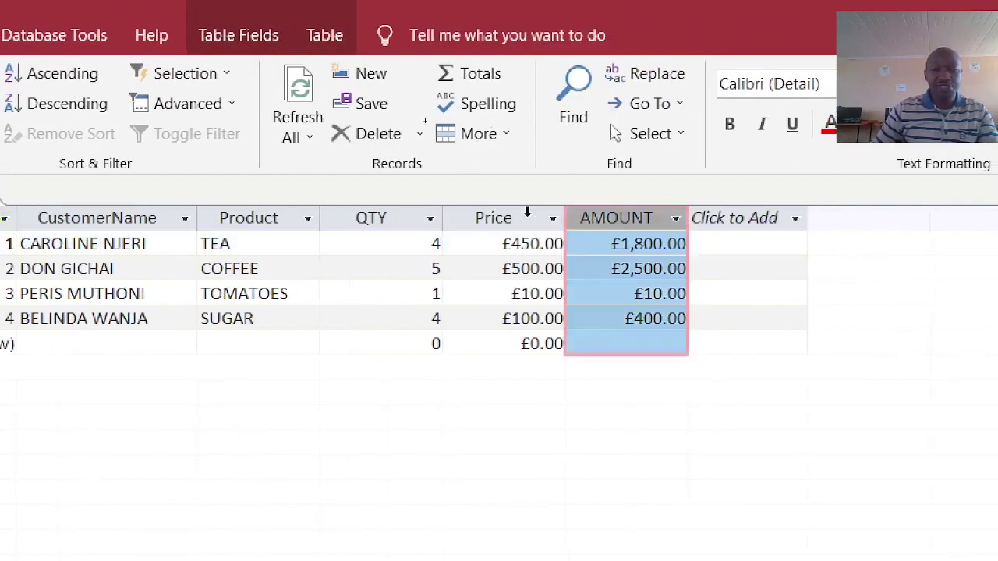
pyautogui.click(372, 219)
pyautogui.click(490, 217)
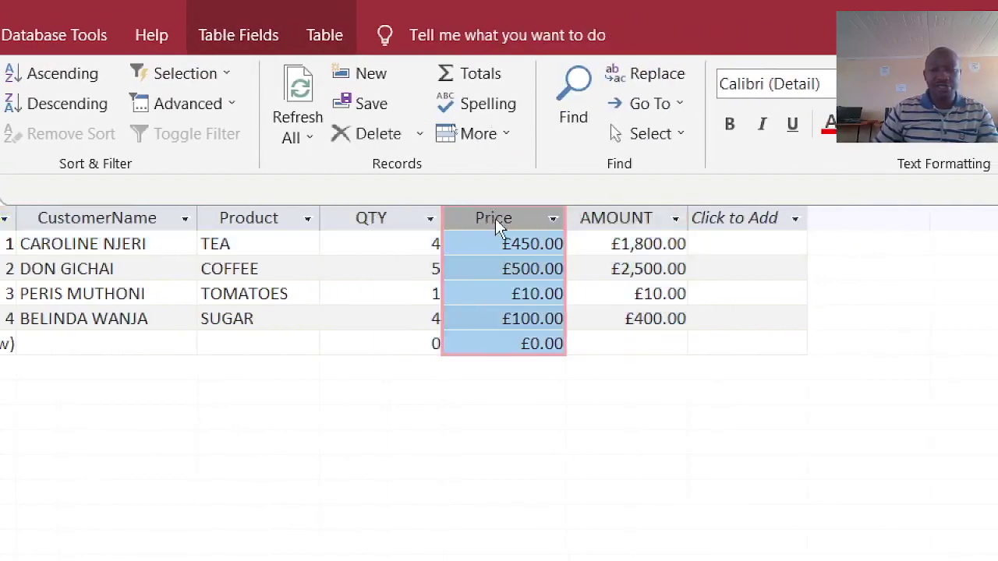
# - Close the CUSTOMERS table and open the CUSTOMERS form from the Navigation Pane
pyautogui.rightClick(155, 195)
pyautogui.click(219, 243)
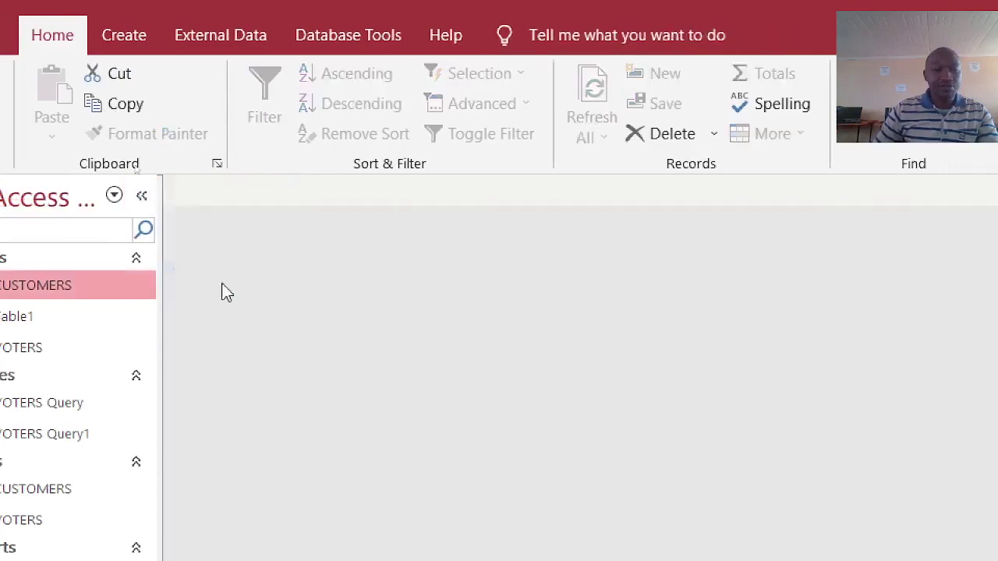
pyautogui.doubleClick(109, 481)
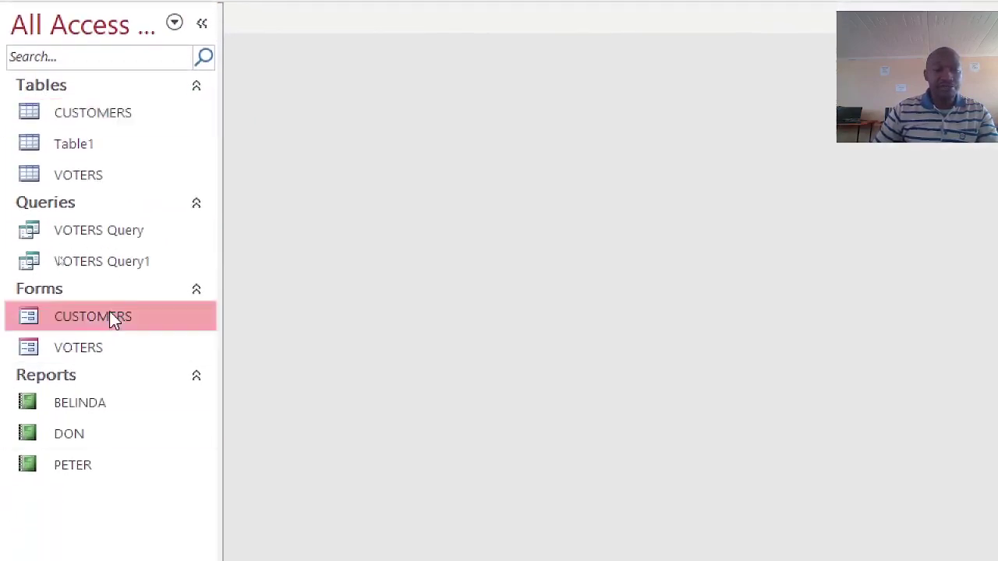